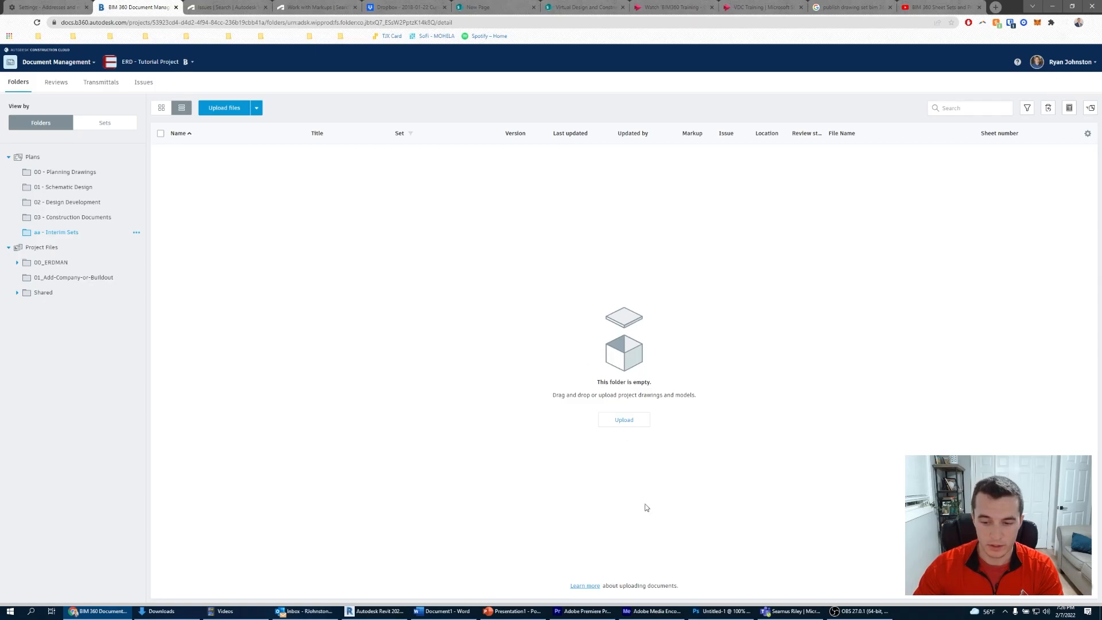
Switch to Revit and print the All Sheets in Model set to one combined PDF with the Bluebeam PDF printer
{"action": "left_click", "coordinate": [381, 607]}
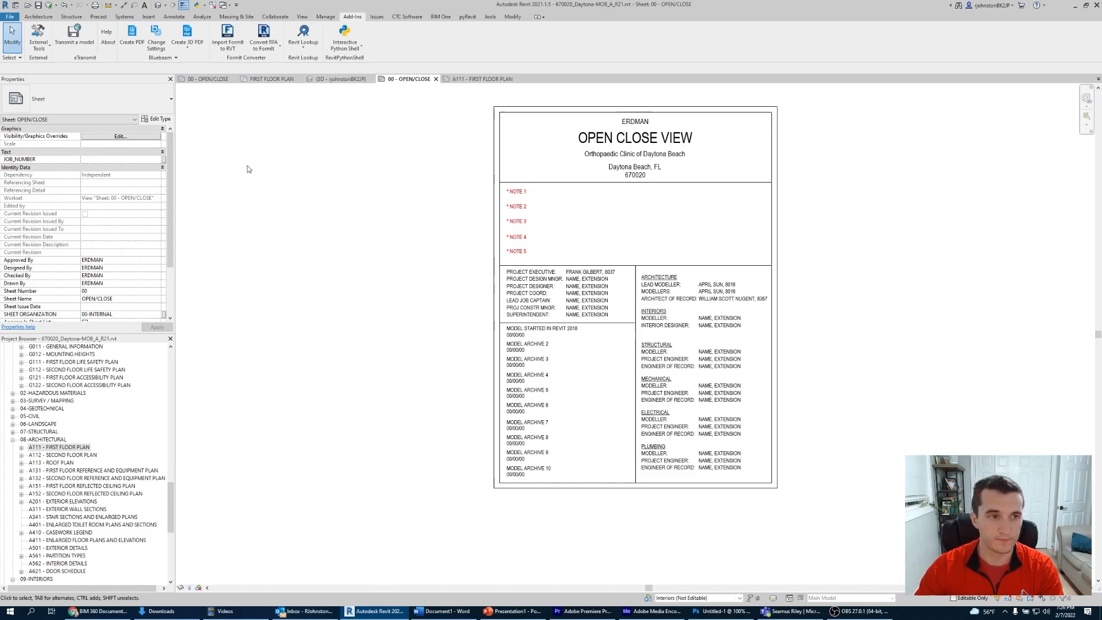
{"action": "left_click", "coordinate": [11, 17]}
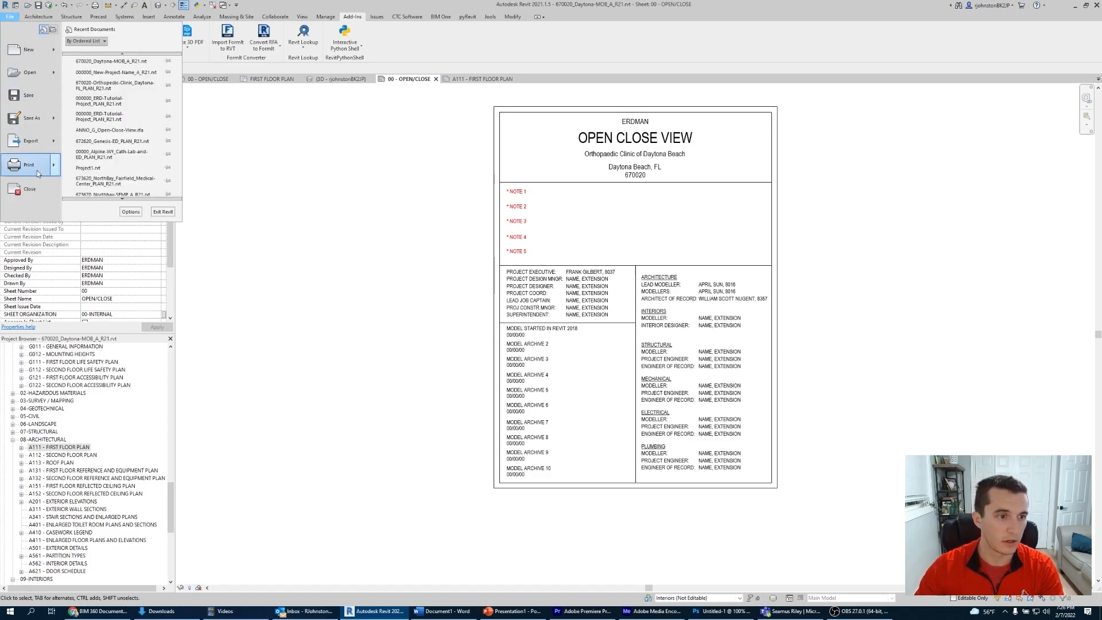
{"action": "mouse_move", "coordinate": [37, 170]}
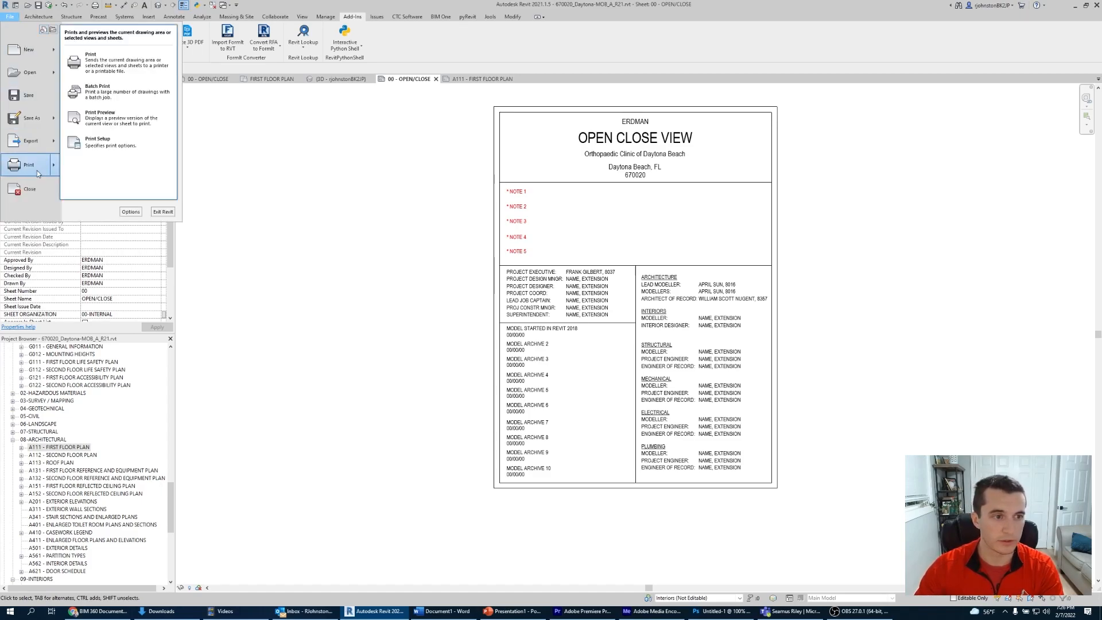
{"action": "left_click", "coordinate": [108, 67]}
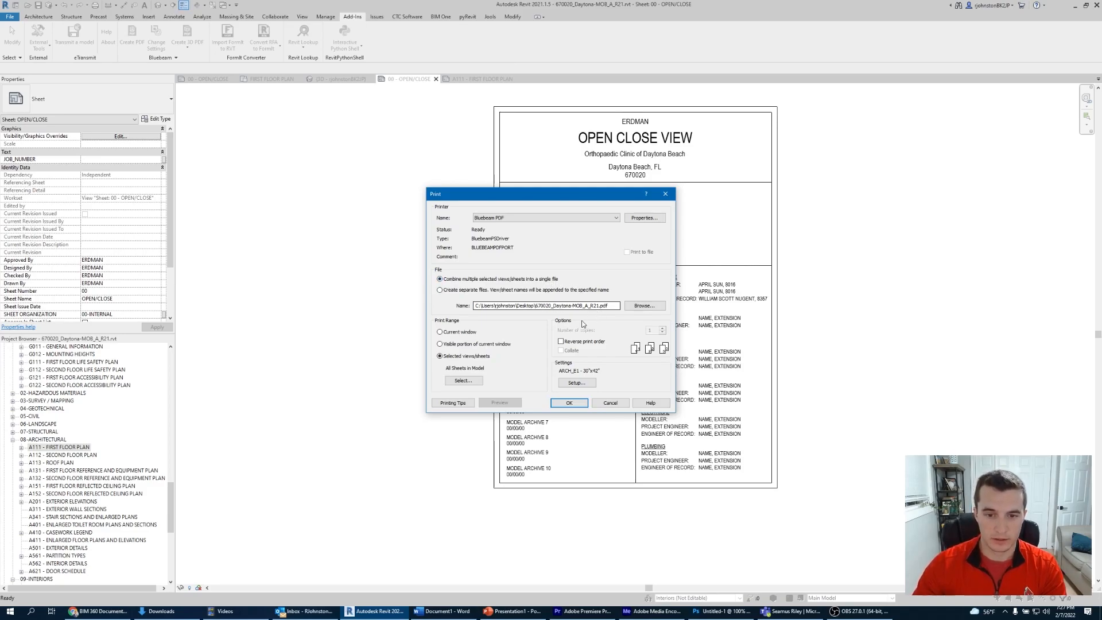
{"action": "left_click", "coordinate": [466, 381]}
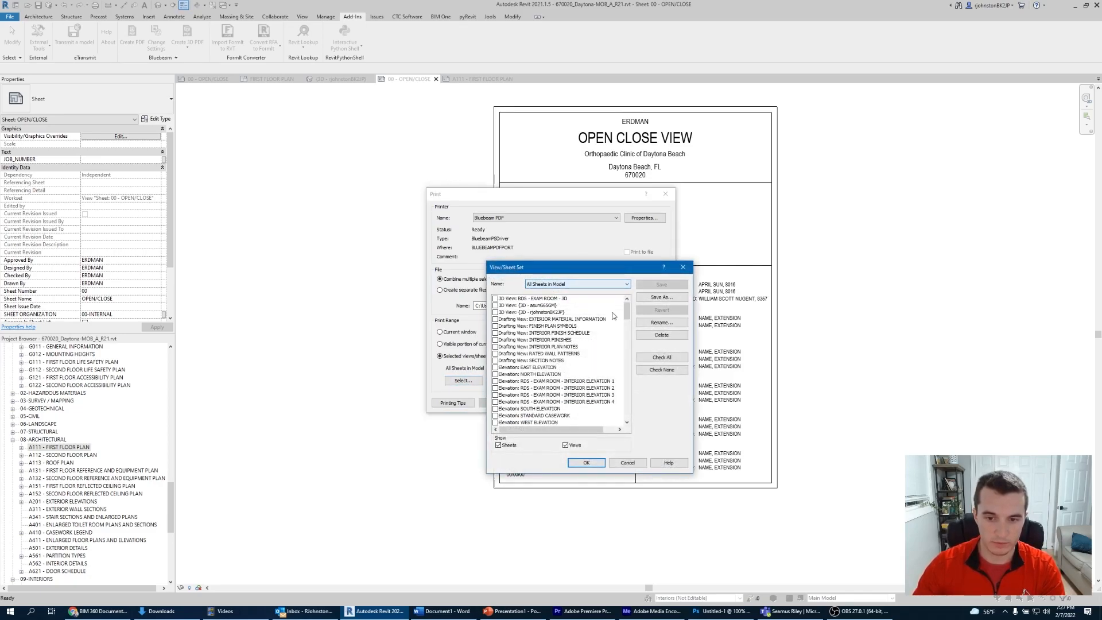
{"action": "left_click_drag", "start_coordinate": [628, 315], "coordinate": [646, 424]}
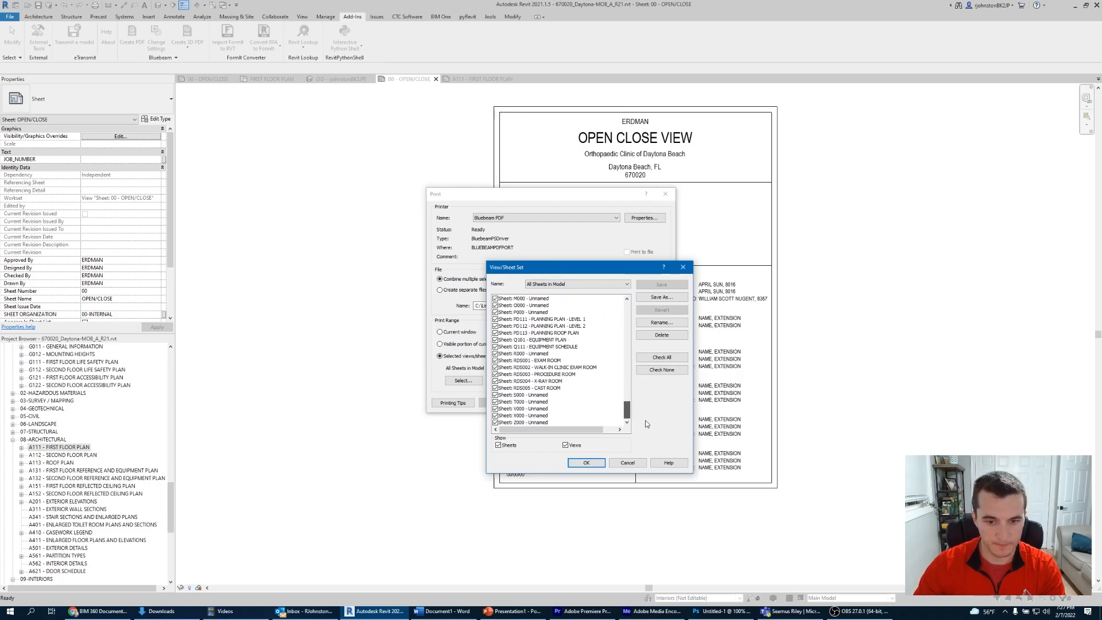
{"action": "left_click", "coordinate": [586, 462]}
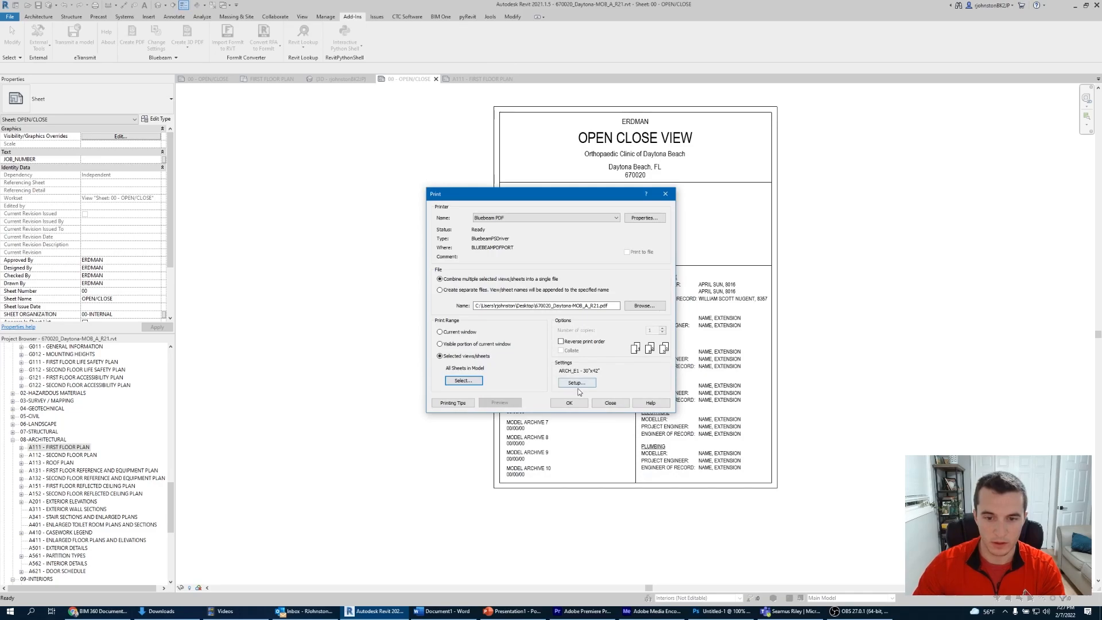
{"action": "left_click", "coordinate": [570, 402]}
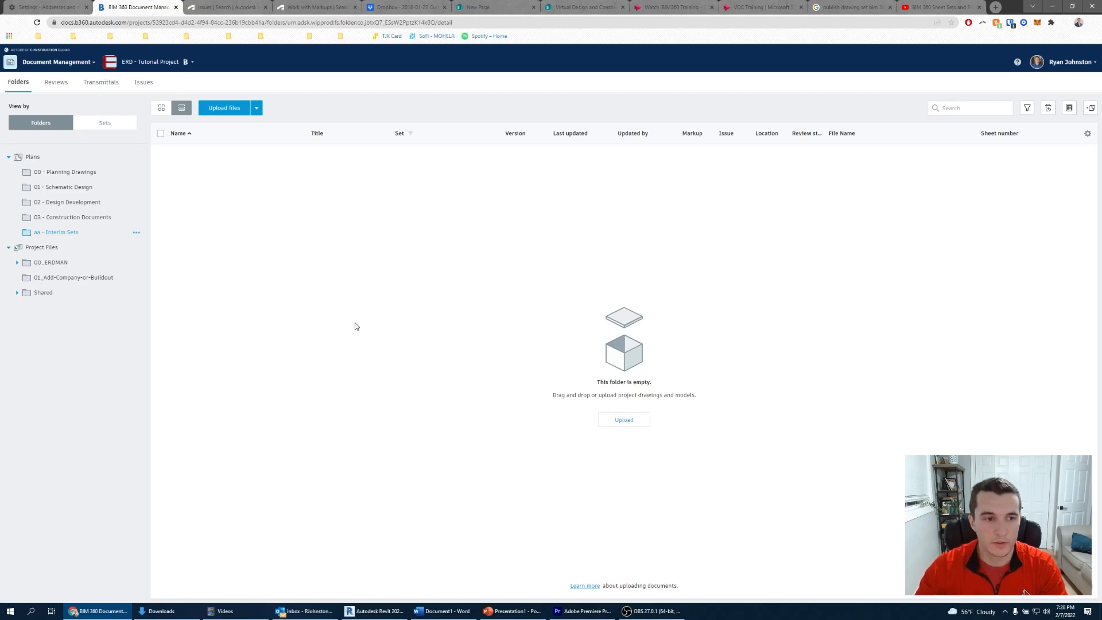
Create a subfolder named "Peer review - 02.07.2022" inside the aa - Interim Sets folder
{"action": "left_click", "coordinate": [137, 233]}
{"action": "left_click", "coordinate": [131, 246]}
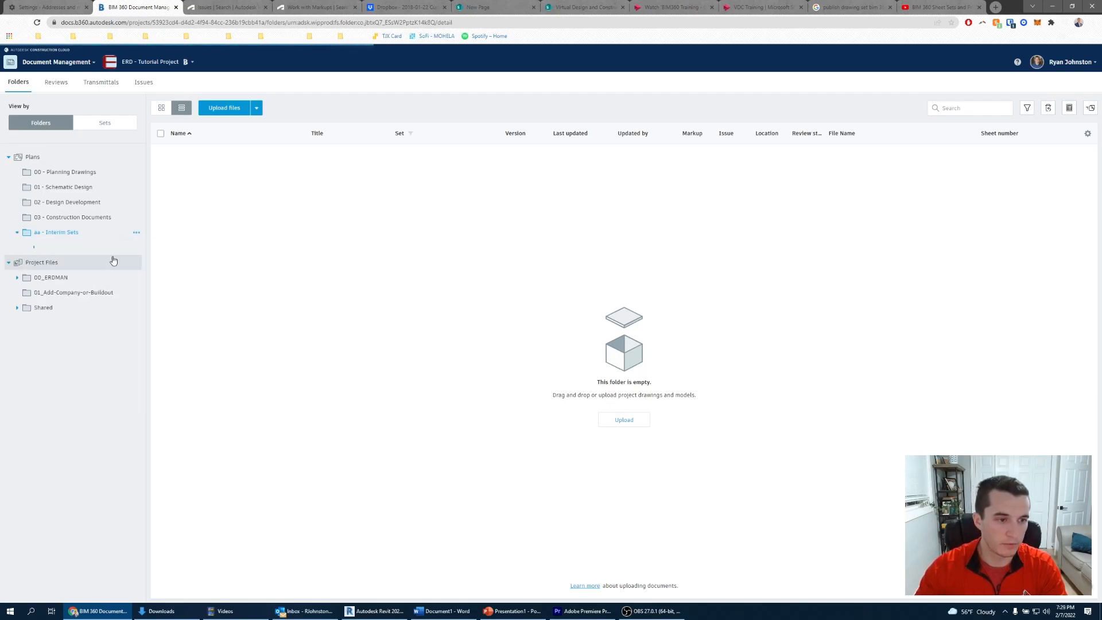
{"action": "left_click", "coordinate": [120, 247]}
{"action": "left_click", "coordinate": [136, 248]}
{"action": "left_click", "coordinate": [135, 273]}
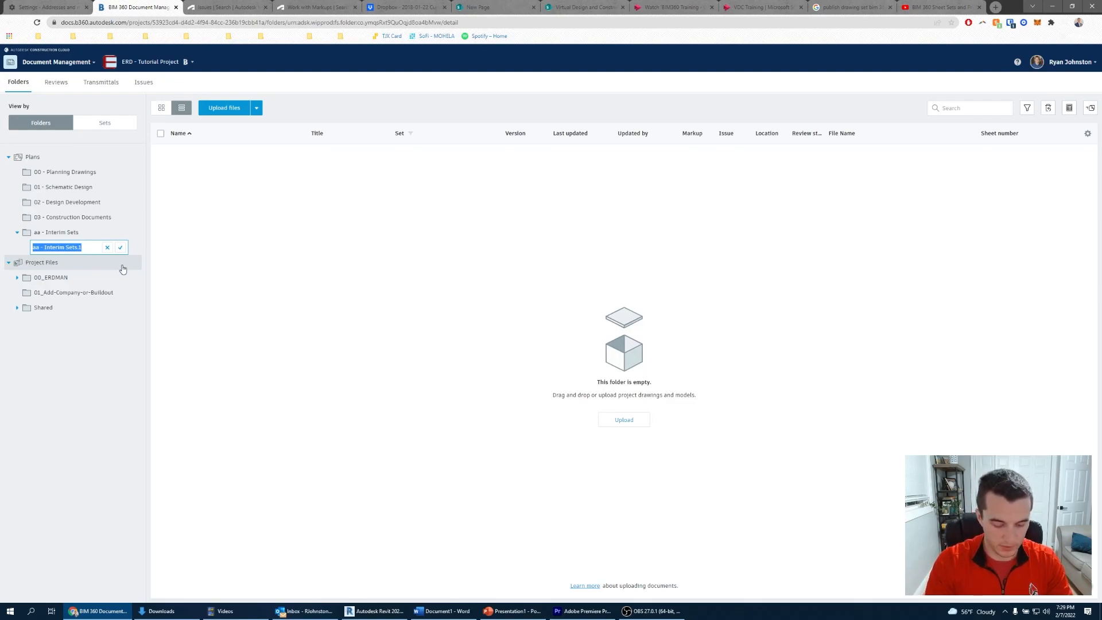
{"action": "type", "text": "Pee"}
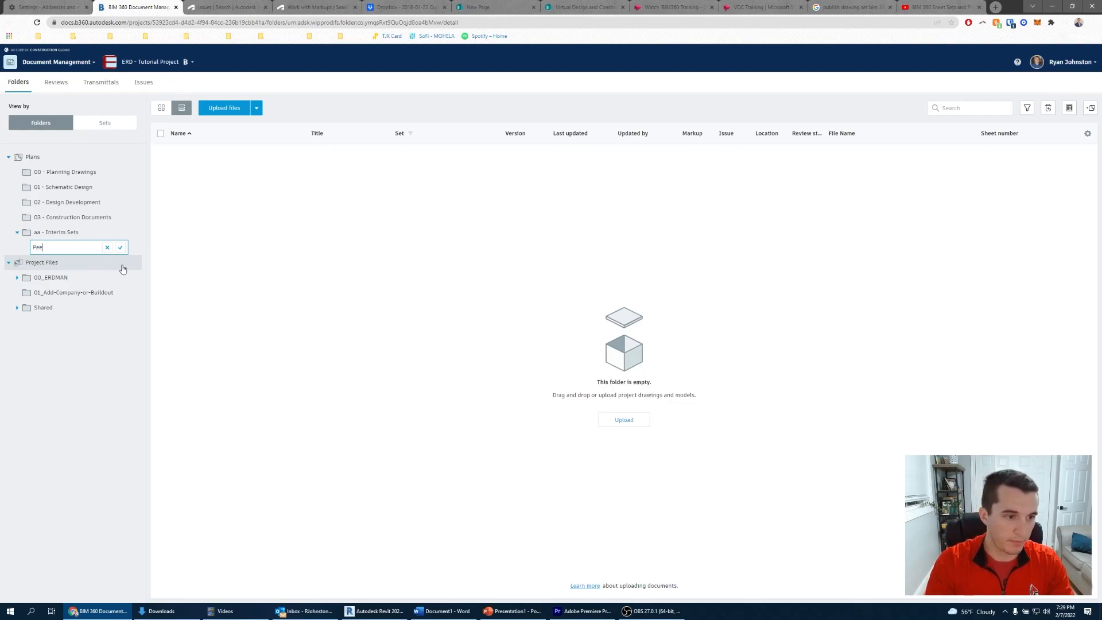
{"action": "type", "text": "r review - 02.07.2022"}
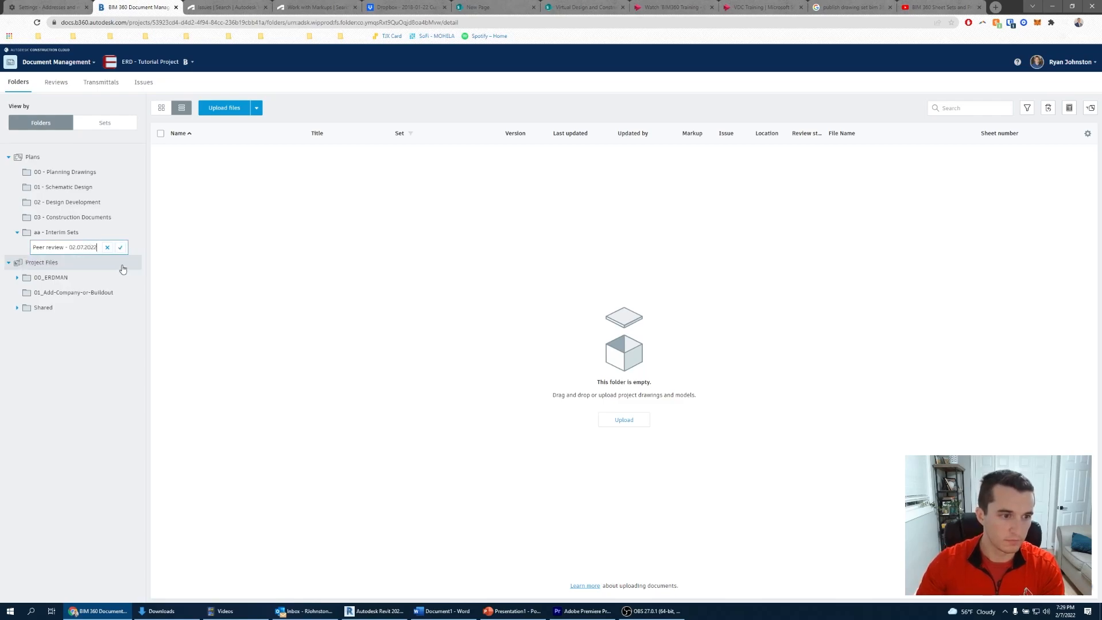
{"action": "left_click", "coordinate": [120, 247]}
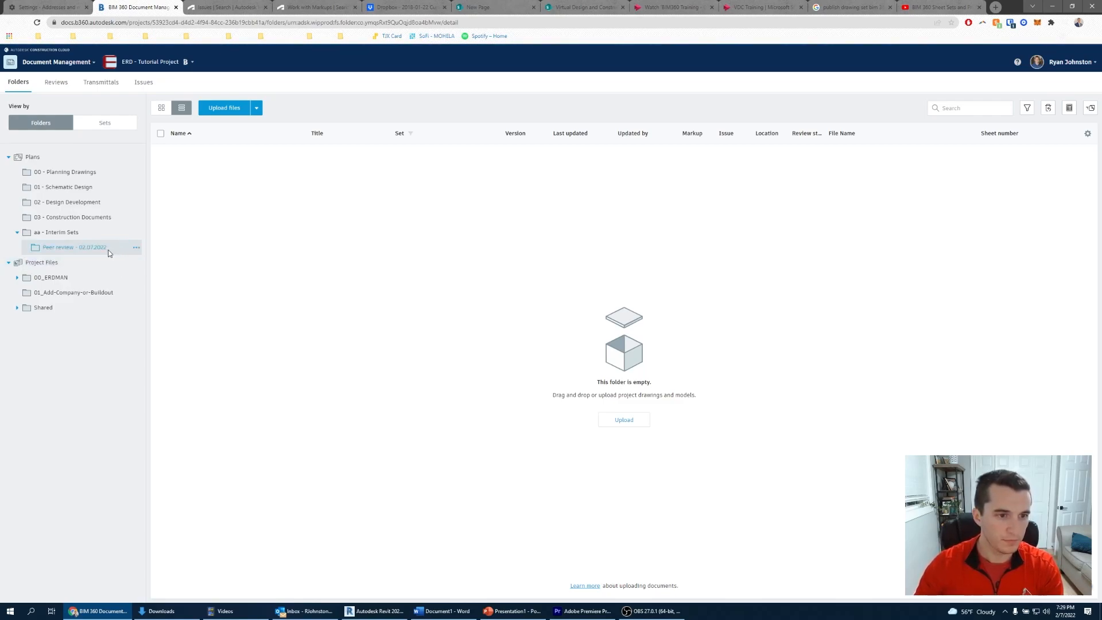
Upload the PDF 670020_Daytona-MOB_A_R21 from Downloads to the peer review folder, keeping No template as its layout template
{"action": "left_click", "coordinate": [228, 109]}
{"action": "left_click", "coordinate": [192, 161]}
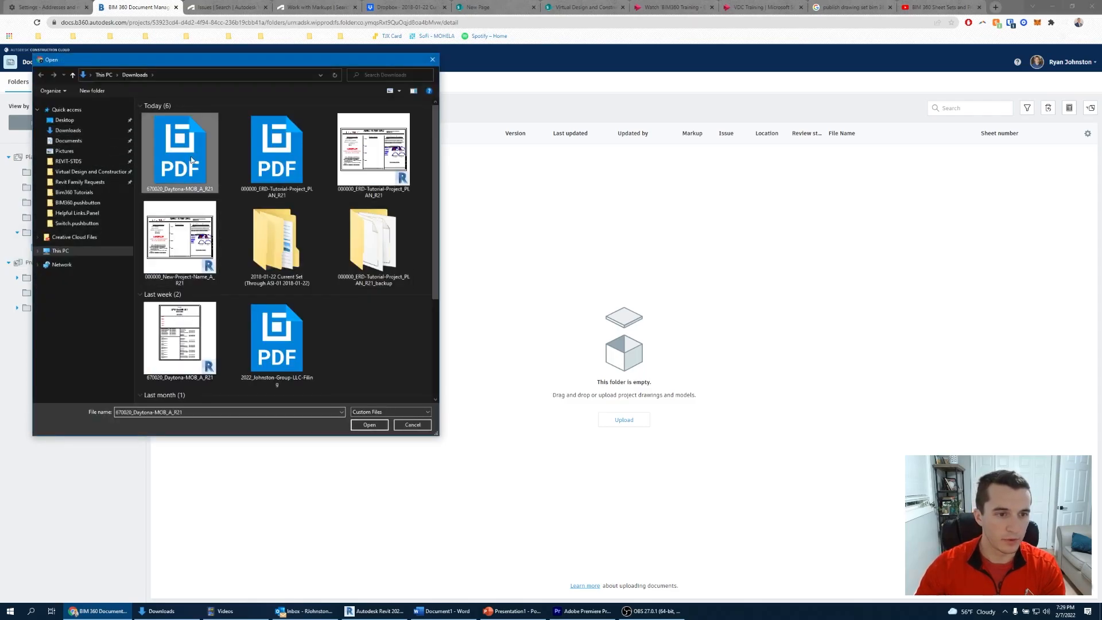
{"action": "left_click", "coordinate": [369, 424]}
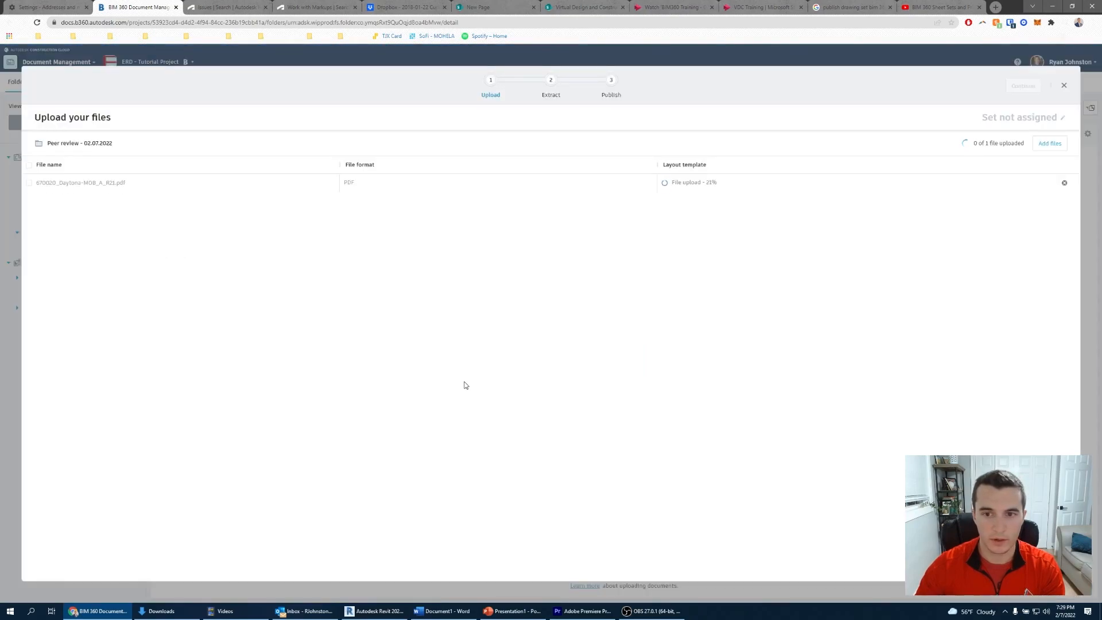
{"action": "left_click", "coordinate": [695, 186]}
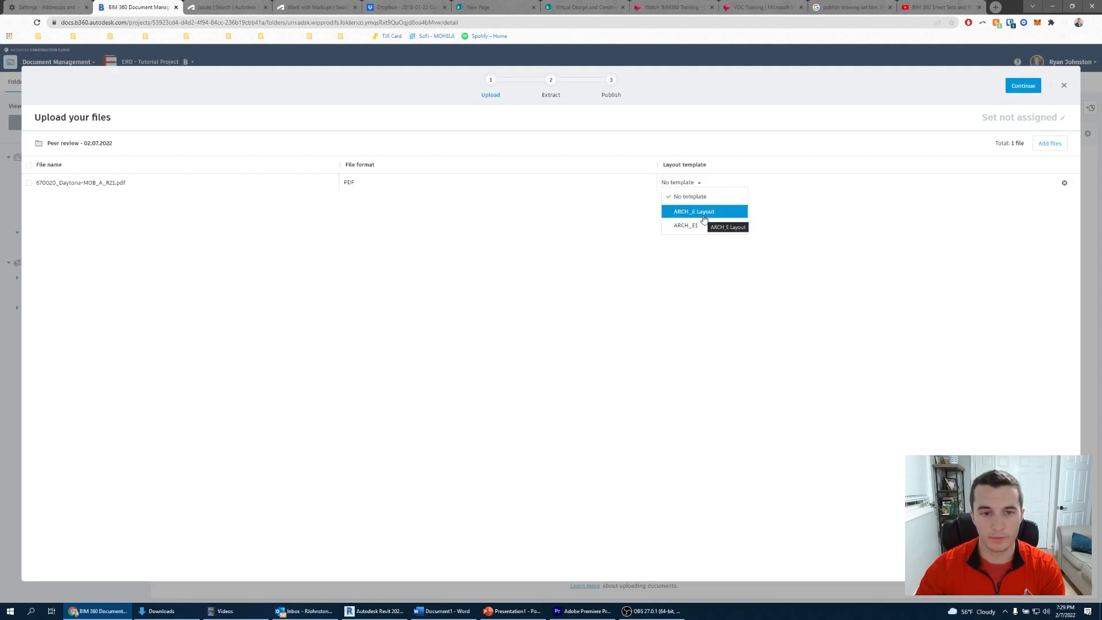
{"action": "left_click", "coordinate": [655, 265]}
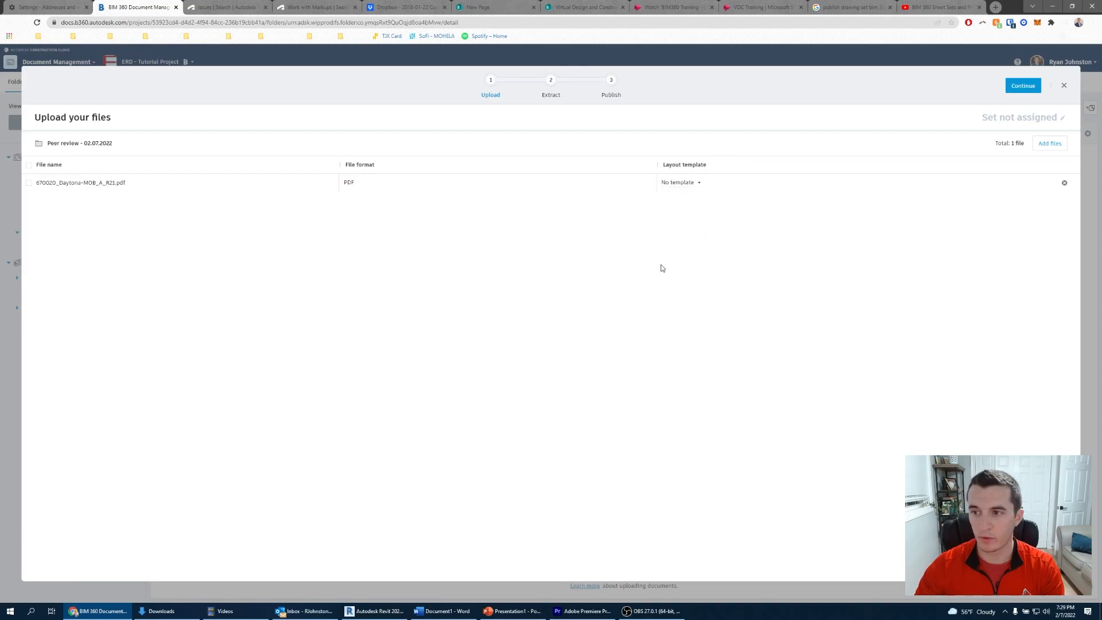
Assign the upload to the existing set Interim Reviews and continue to the extraction stage
{"action": "left_click", "coordinate": [1019, 123]}
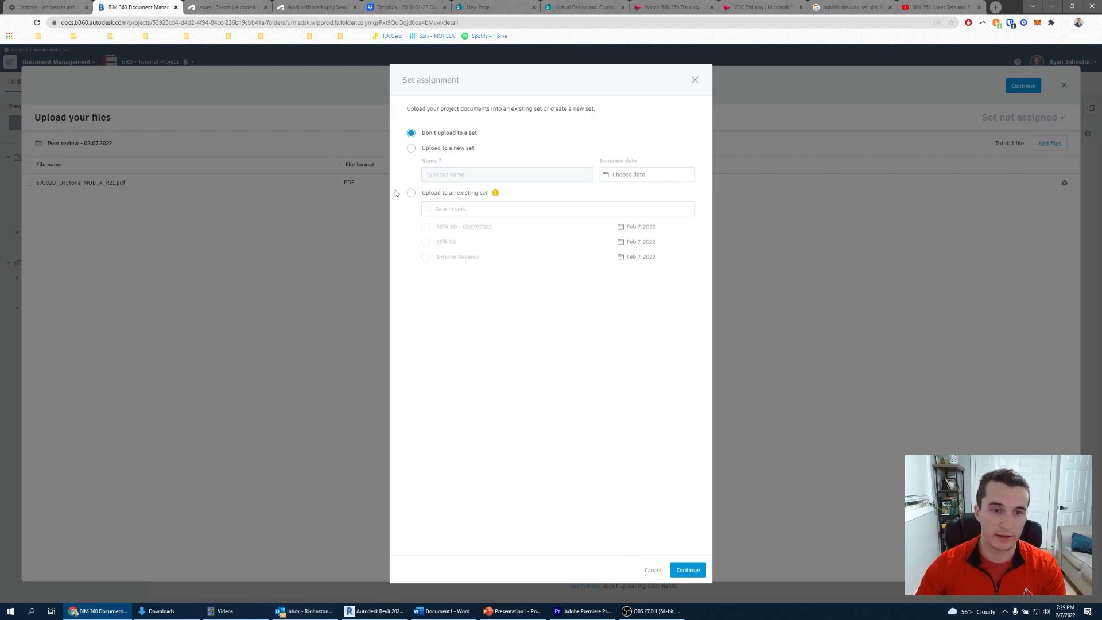
{"action": "left_click", "coordinate": [412, 148]}
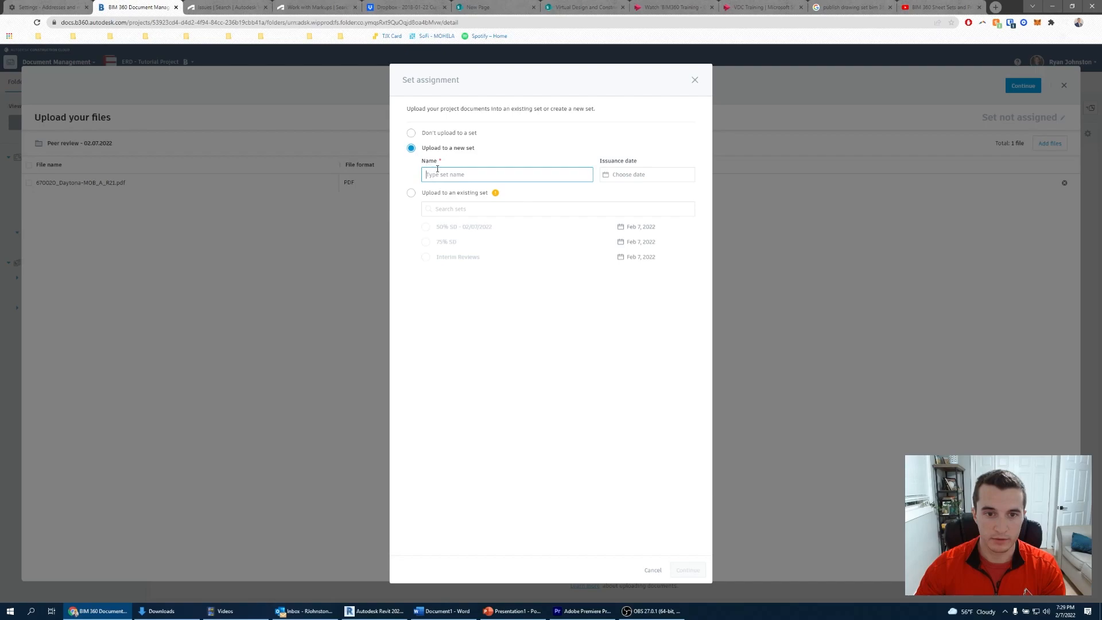
{"action": "left_click", "coordinate": [411, 194]}
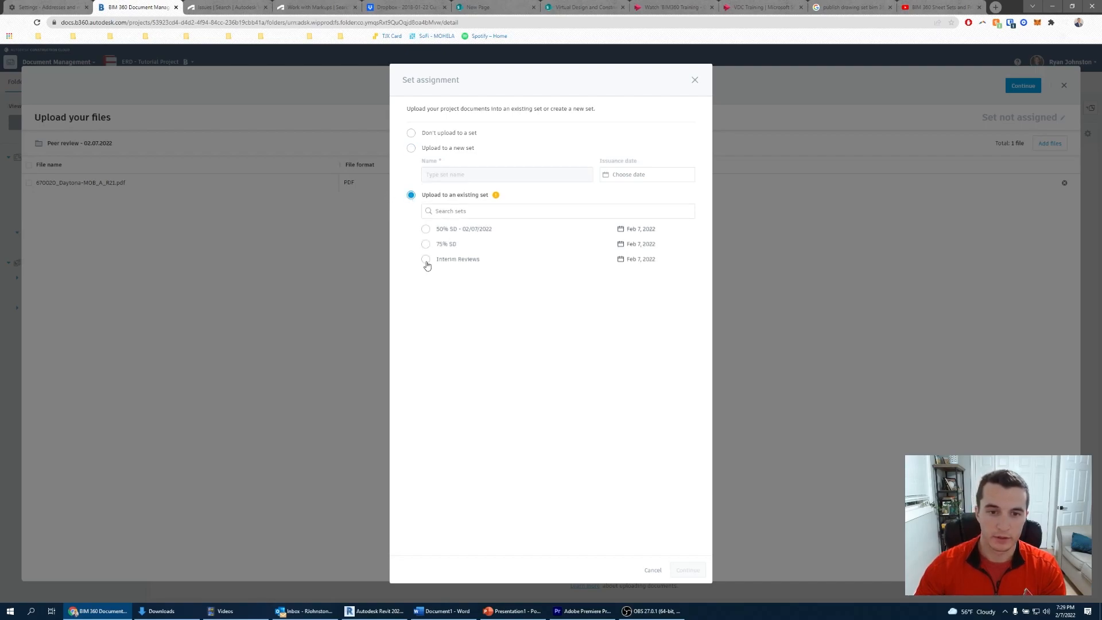
{"action": "left_click", "coordinate": [426, 259]}
{"action": "left_click", "coordinate": [684, 569]}
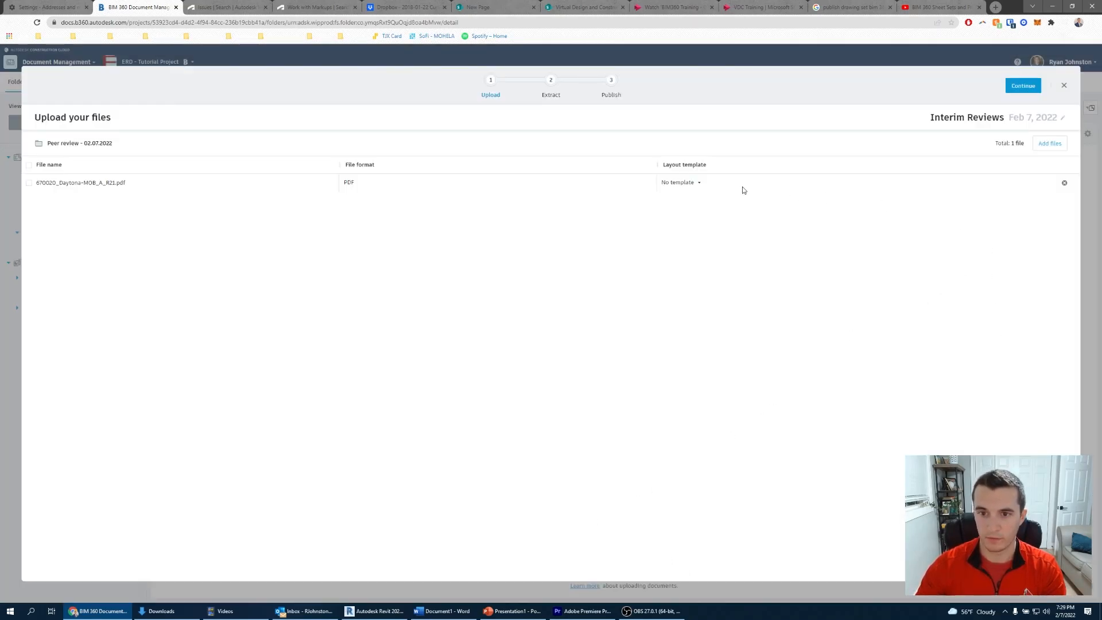
{"action": "left_click", "coordinate": [1028, 86]}
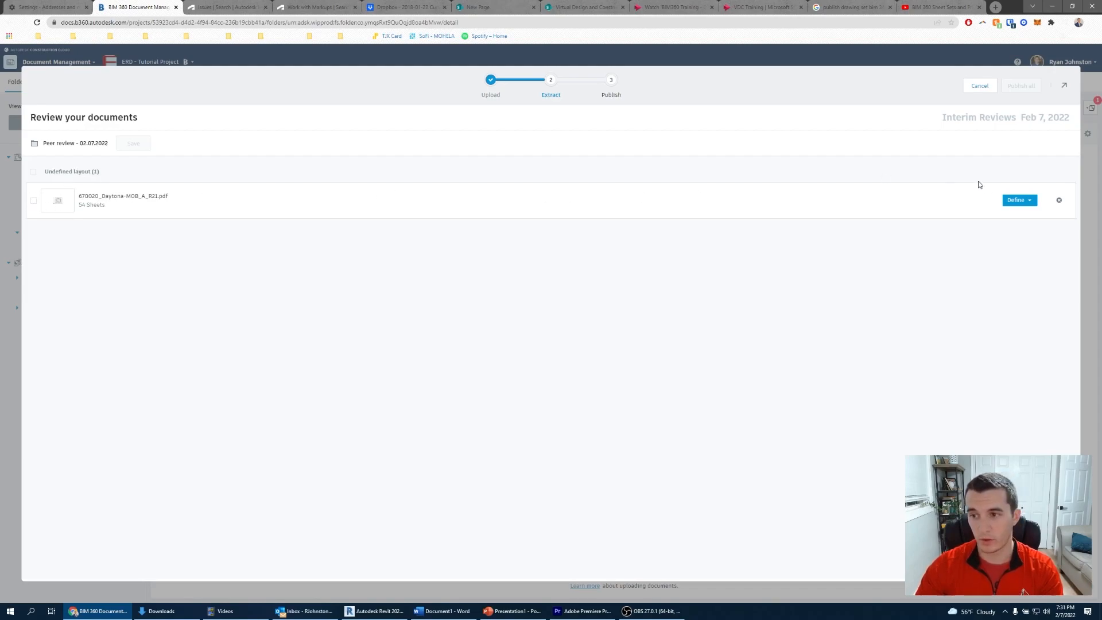
Start a new layout definition for the uploaded PDF and crop the full title block strip on the second sheet, A111
{"action": "left_click", "coordinate": [1009, 200]}
{"action": "left_click", "coordinate": [994, 216]}
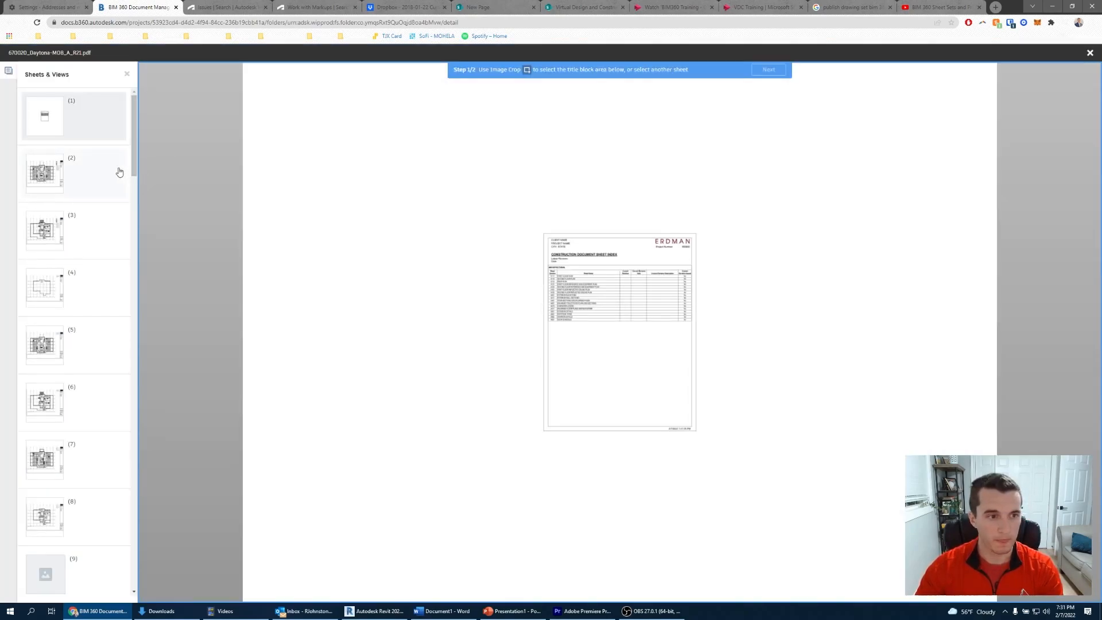
{"action": "left_click", "coordinate": [90, 174]}
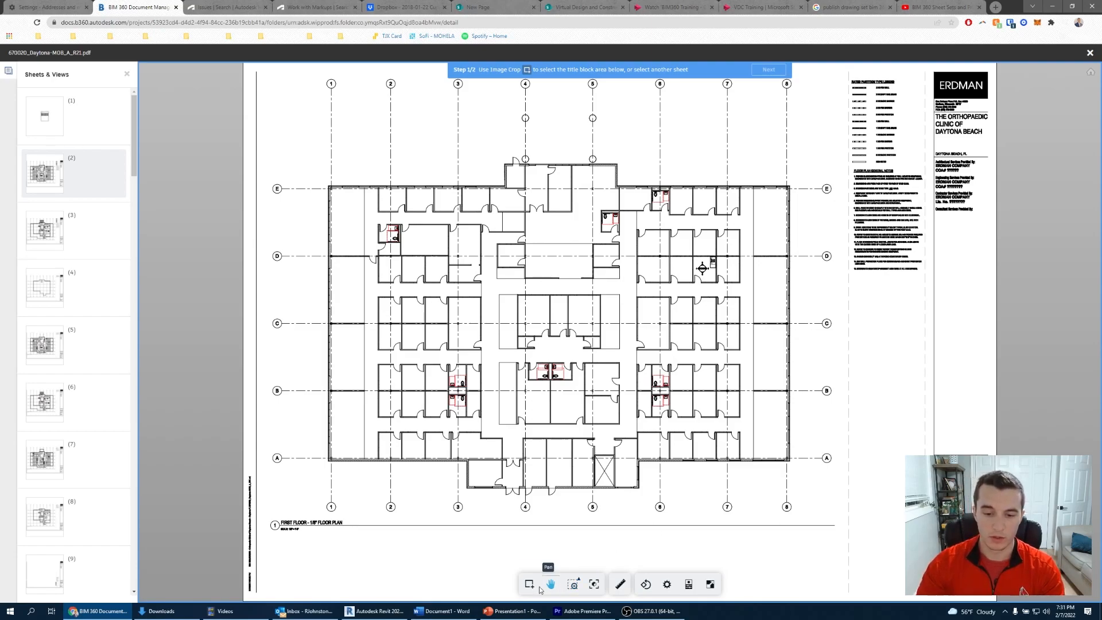
{"action": "left_click_drag", "start_coordinate": [853, 481], "coordinate": [591, 465]}
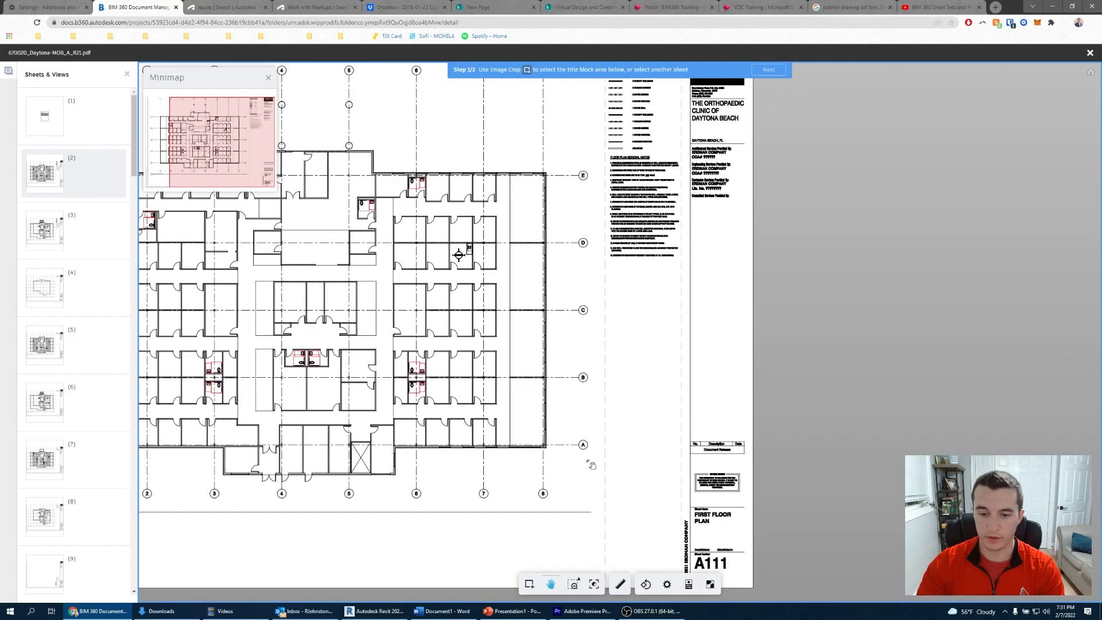
{"action": "scroll", "coordinate": [589, 466], "scroll_direction": "down", "scroll_amount": 1}
{"action": "scroll", "coordinate": [589, 465], "scroll_direction": "down", "scroll_amount": 2}
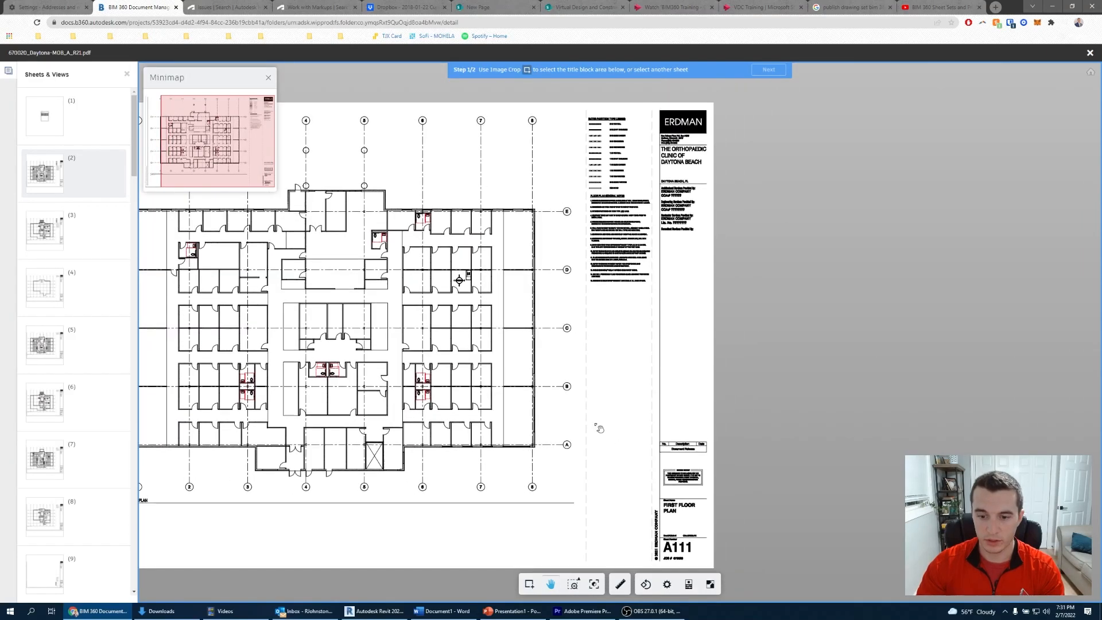
{"action": "left_click", "coordinate": [527, 586]}
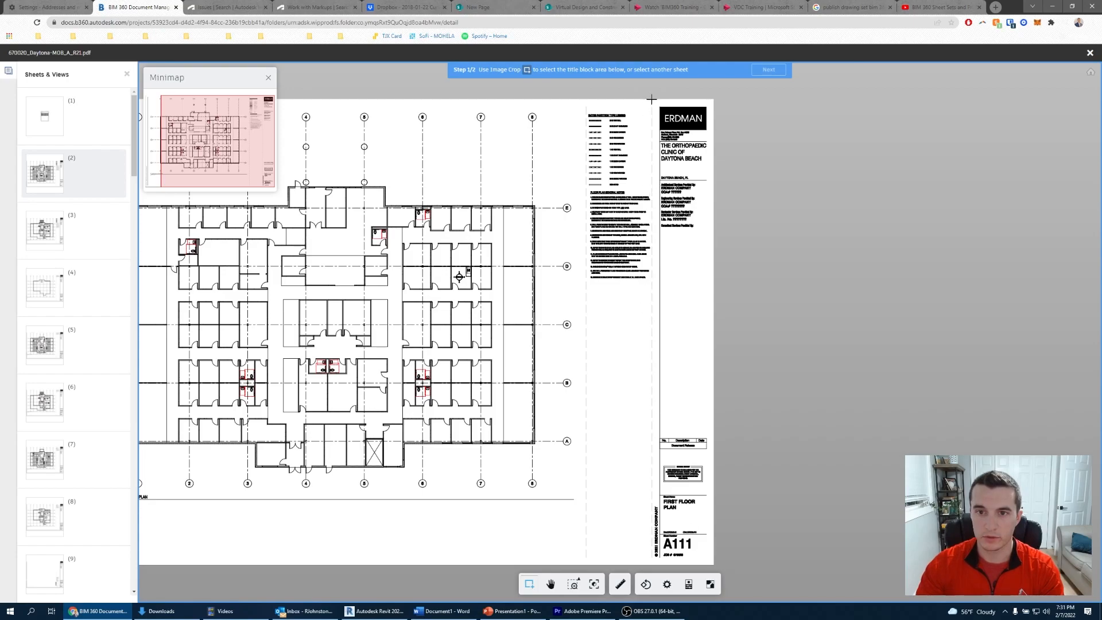
{"action": "left_click_drag", "start_coordinate": [657, 99], "coordinate": [714, 566]}
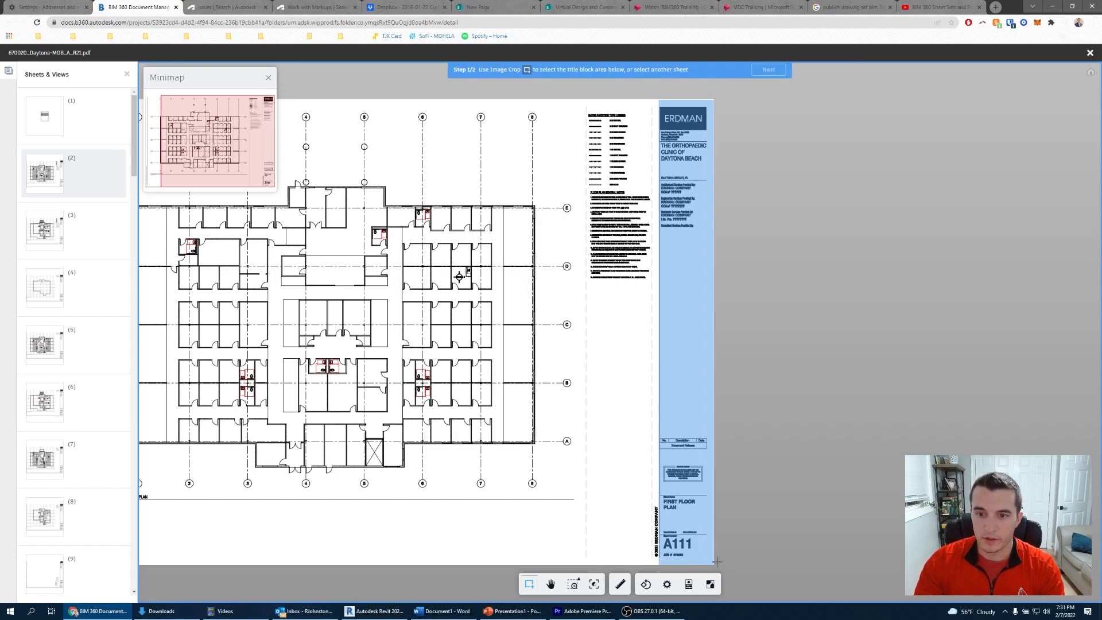
{"action": "left_click_drag", "start_coordinate": [718, 564], "coordinate": [718, 563]}
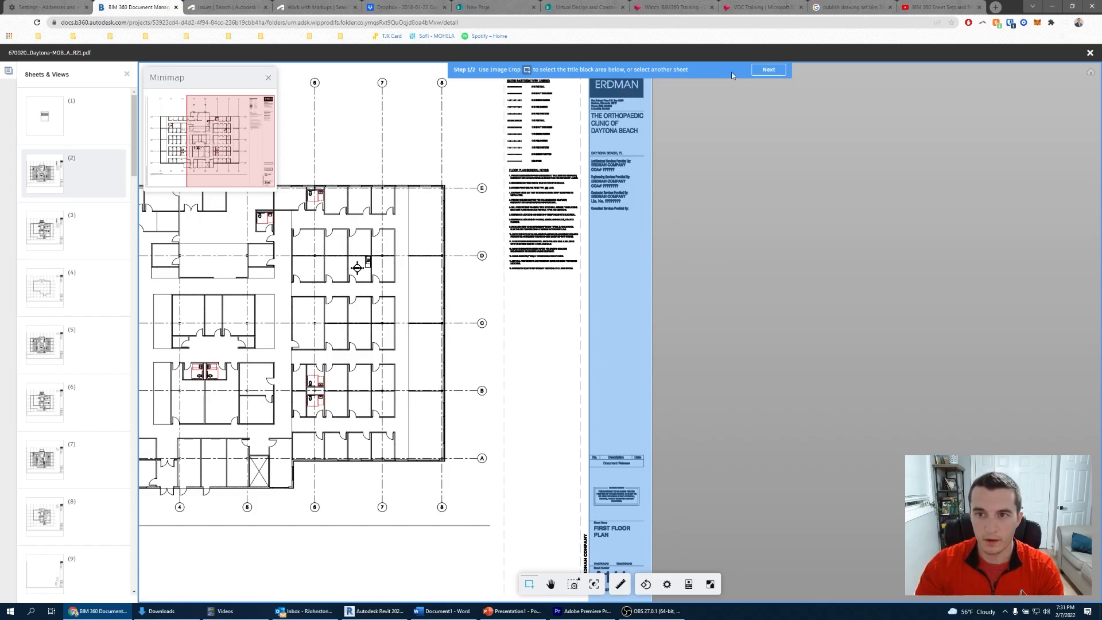
{"action": "left_click", "coordinate": [770, 70]}
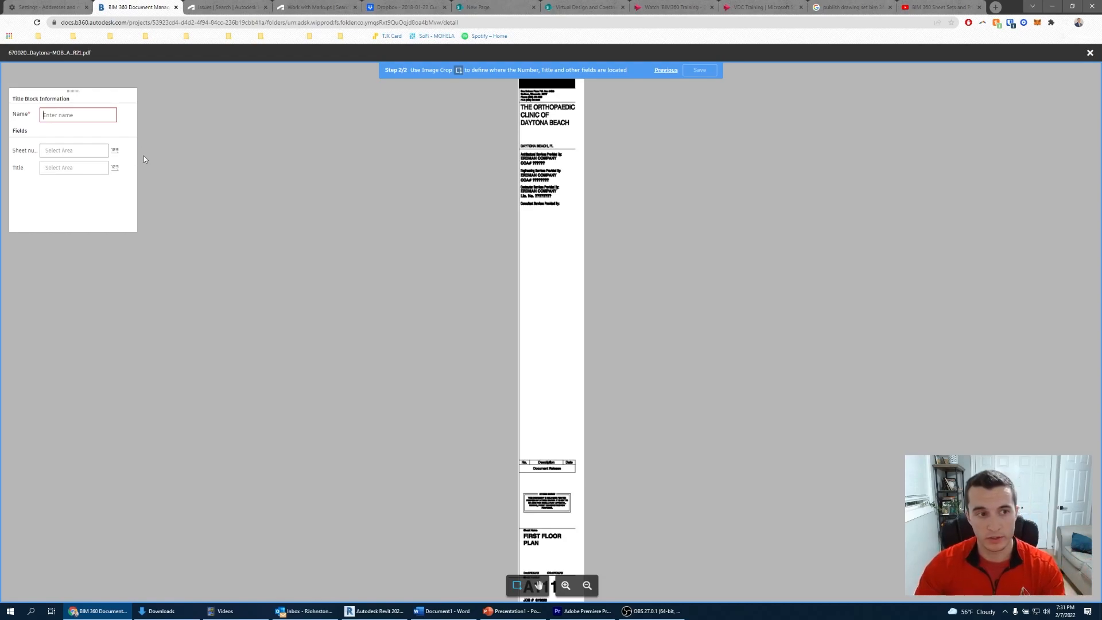
Name the title block layout "ARCH - E" and define its Title field as the area around the FIRST FLOOR PLAN text
{"action": "type", "text": "ARCH "}
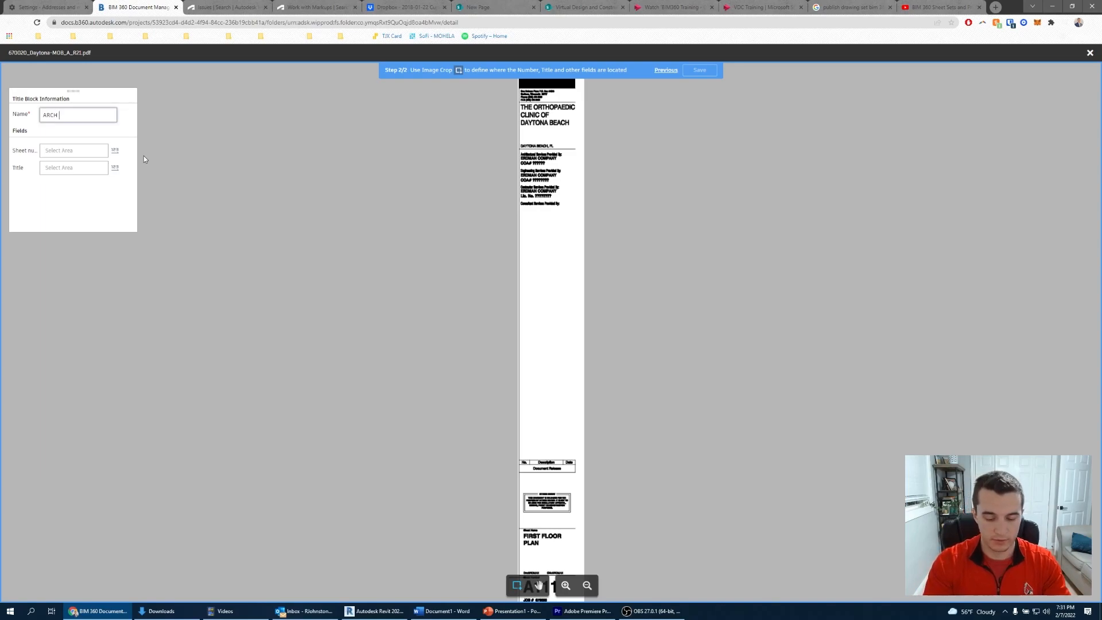
{"action": "type", "text": "- E"}
{"action": "left_click", "coordinate": [83, 151]}
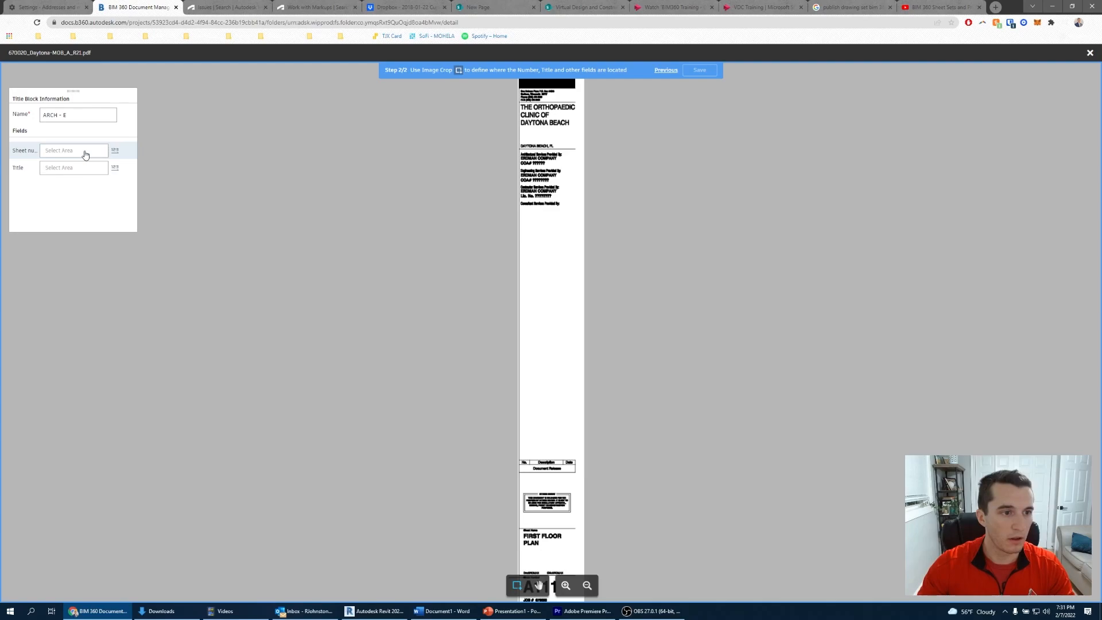
{"action": "scroll", "coordinate": [554, 552], "scroll_direction": "up", "scroll_amount": 2}
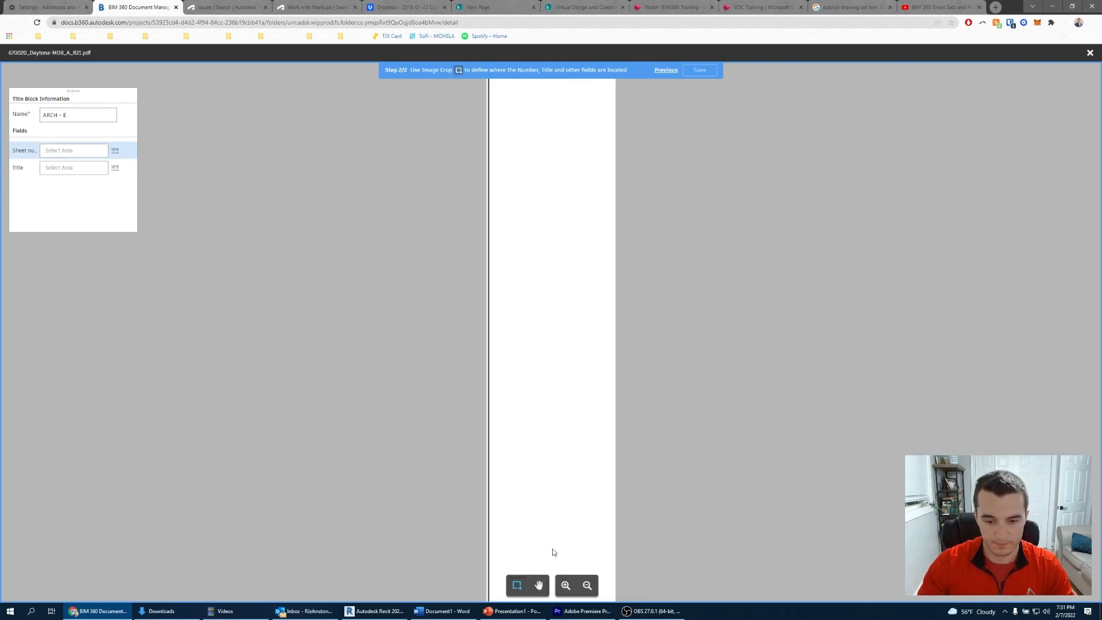
{"action": "left_click", "coordinate": [543, 593]}
{"action": "left_click_drag", "start_coordinate": [558, 514], "coordinate": [543, 173]}
{"action": "left_click_drag", "start_coordinate": [517, 460], "coordinate": [519, 361]}
{"action": "scroll", "coordinate": [519, 362], "scroll_direction": "up", "scroll_amount": 1}
{"action": "left_click_drag", "start_coordinate": [519, 407], "coordinate": [512, 358]}
{"action": "left_click", "coordinate": [49, 169]}
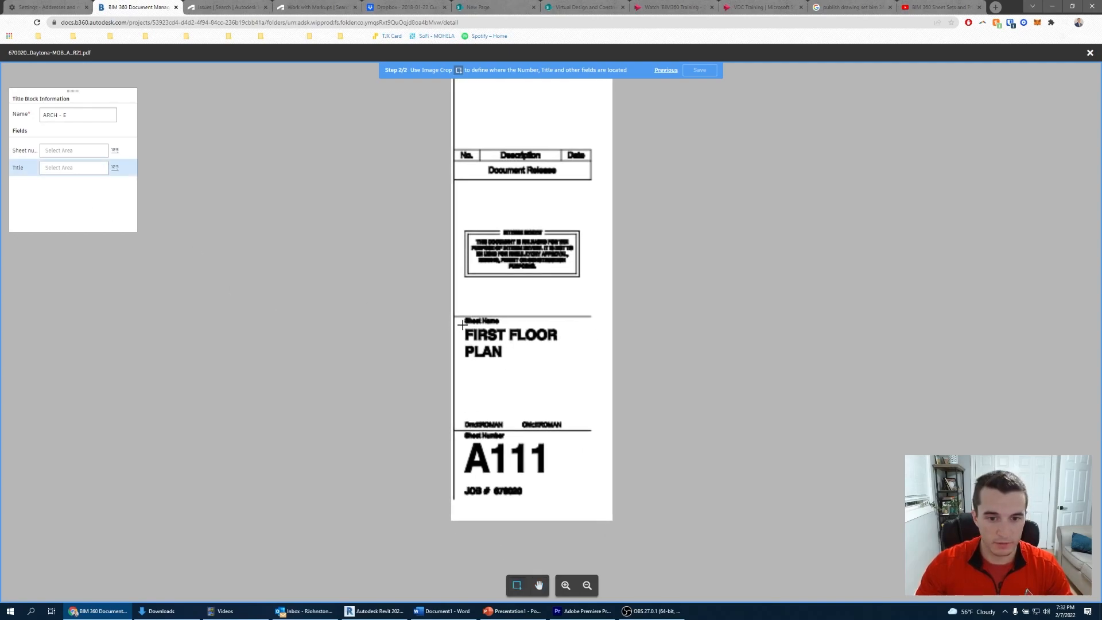
{"action": "left_click_drag", "start_coordinate": [458, 326], "coordinate": [612, 418]}
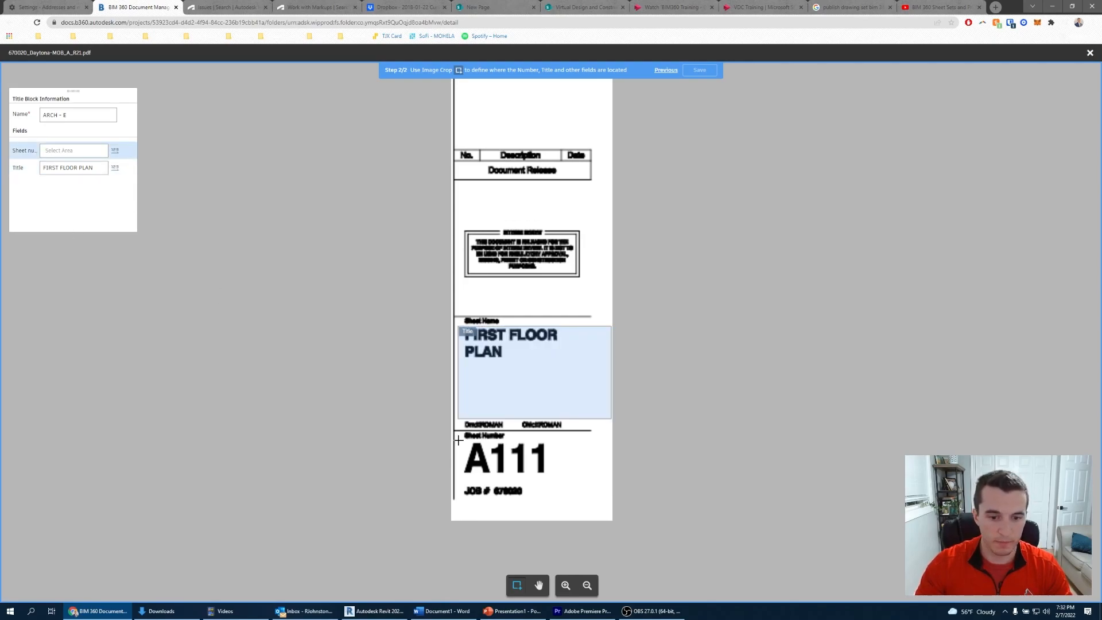
Define the Sheet number field as a tight area around the A111 text and save the title block layout
{"action": "left_click_drag", "start_coordinate": [458, 440], "coordinate": [612, 480]}
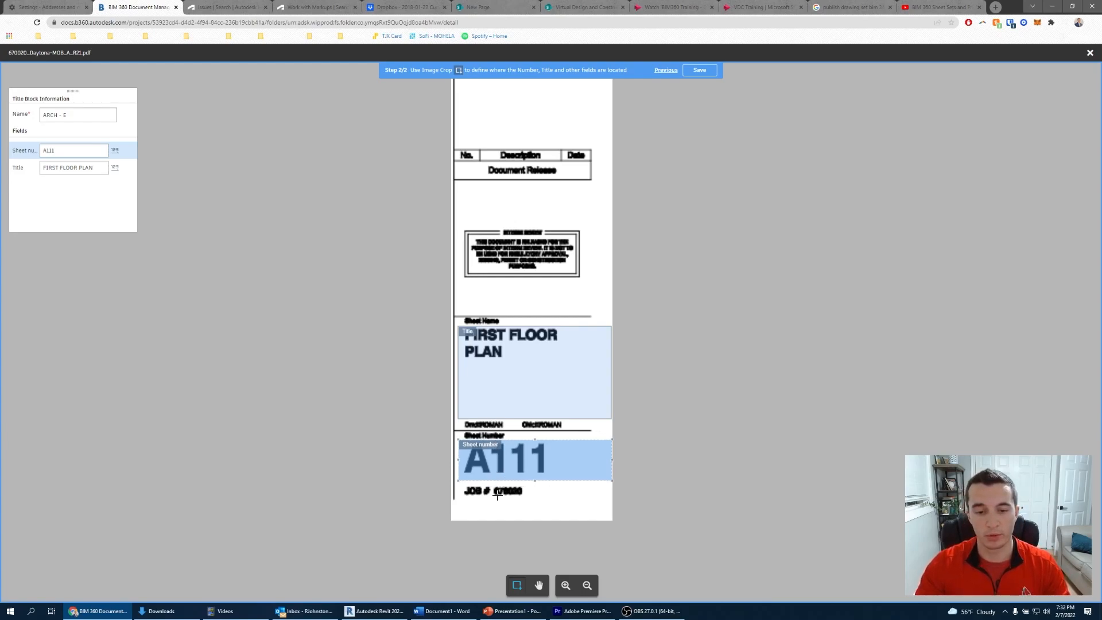
{"action": "left_click_drag", "start_coordinate": [536, 480], "coordinate": [536, 476]}
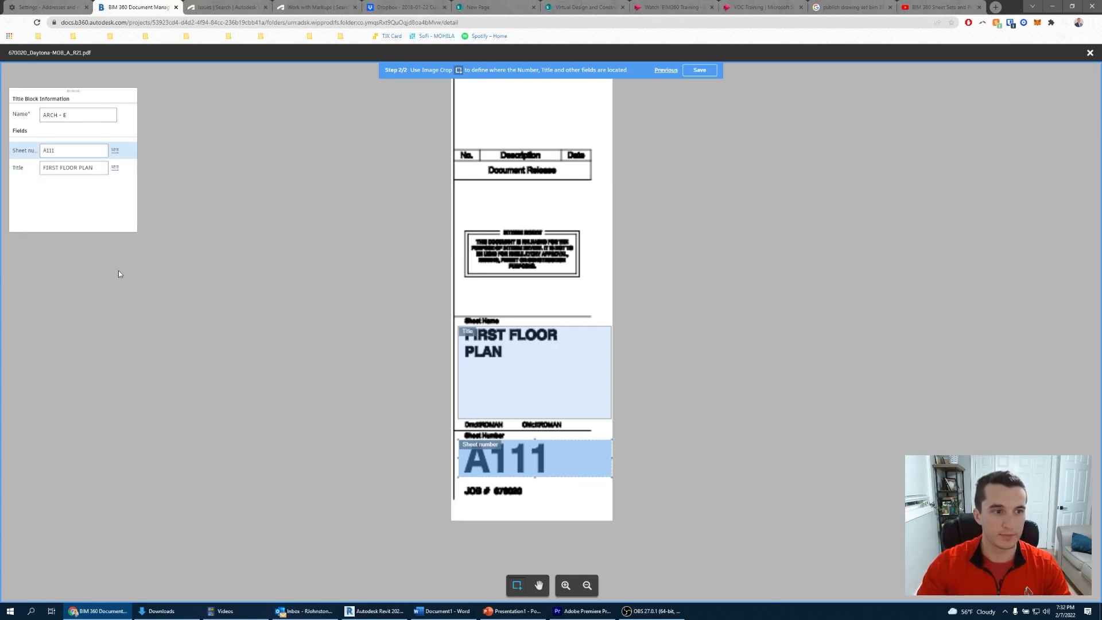
{"action": "left_click", "coordinate": [699, 71]}
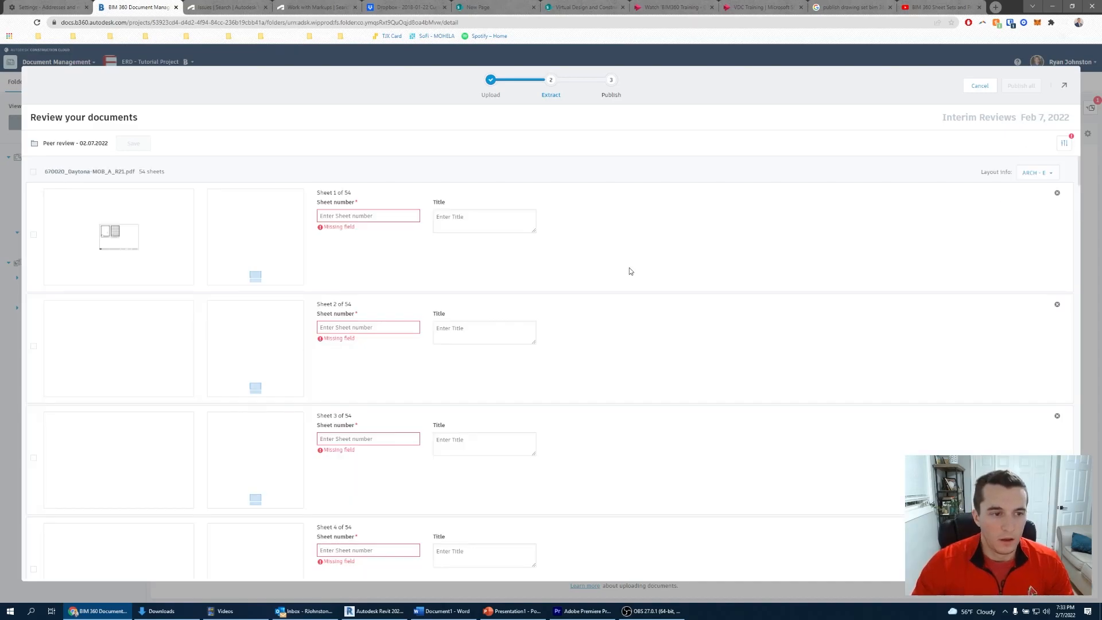
Examine the extracted sheet numbers and titles throughout the document list for sheets with missing fields
{"action": "scroll", "coordinate": [630, 271], "scroll_direction": "down", "scroll_amount": 1}
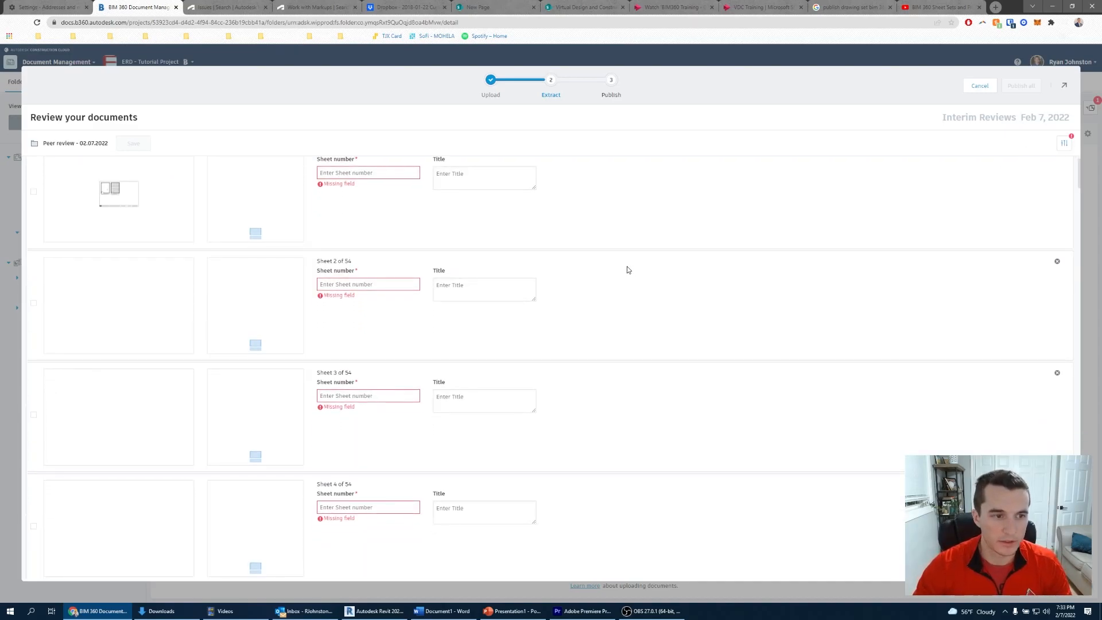
{"action": "scroll", "coordinate": [628, 269], "scroll_direction": "up", "scroll_amount": 1}
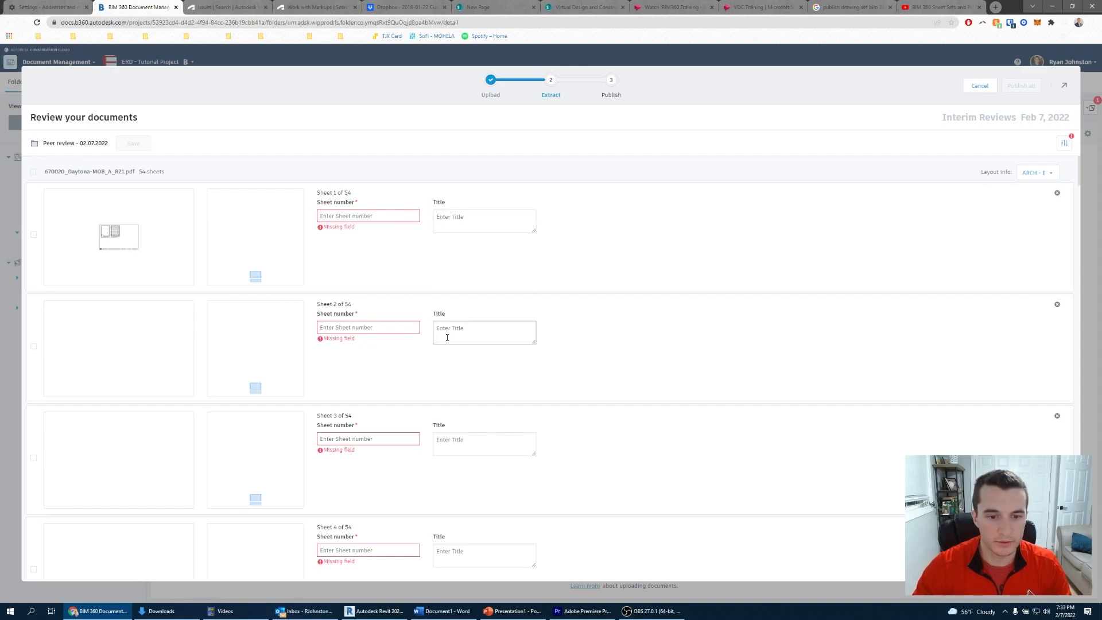
{"action": "scroll", "coordinate": [448, 341], "scroll_direction": "down", "scroll_amount": 4}
{"action": "scroll", "coordinate": [447, 341], "scroll_direction": "down", "scroll_amount": 4}
{"action": "scroll", "coordinate": [532, 359], "scroll_direction": "down", "scroll_amount": 5}
{"action": "scroll", "coordinate": [534, 358], "scroll_direction": "down", "scroll_amount": 20}
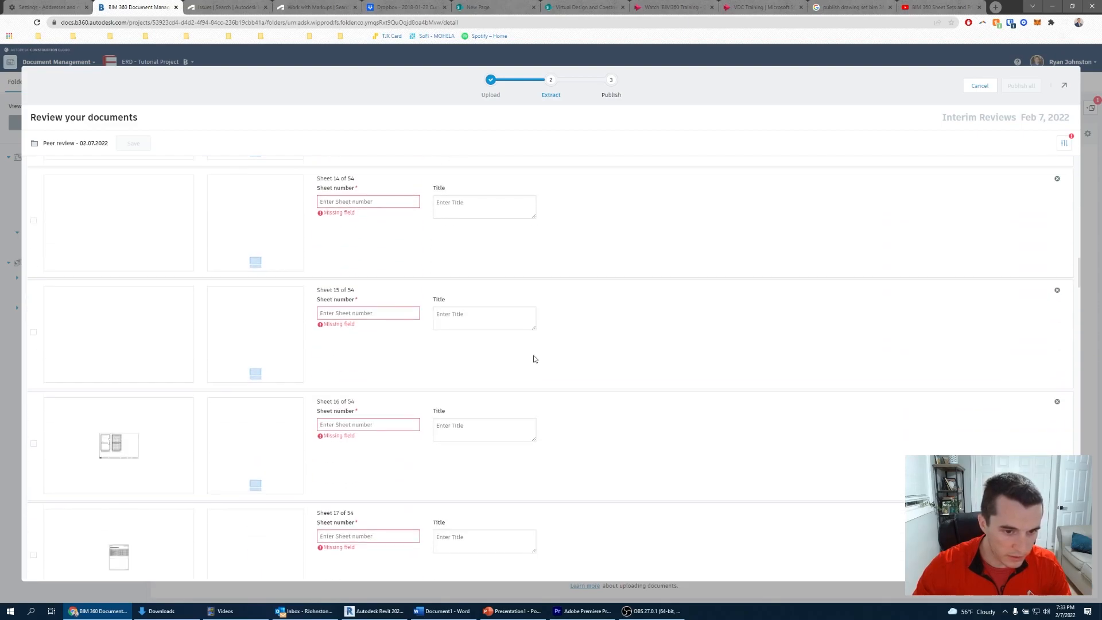
{"action": "scroll", "coordinate": [533, 358], "scroll_direction": "down", "scroll_amount": 11}
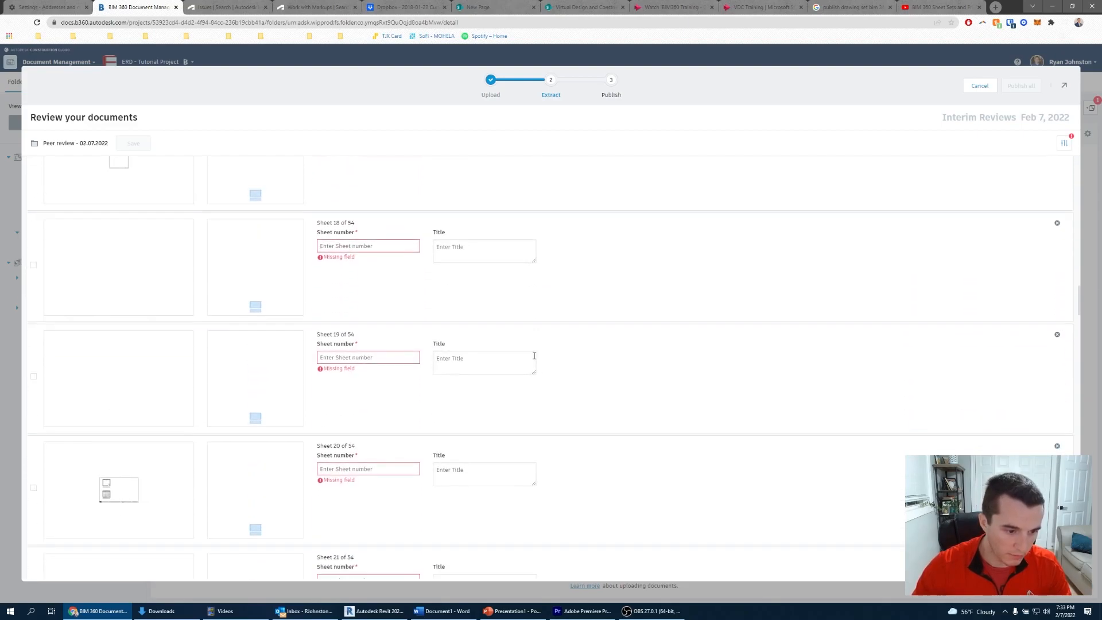
{"action": "mouse_move", "coordinate": [119, 323]}
{"action": "scroll", "coordinate": [302, 371], "scroll_direction": "down", "scroll_amount": 2}
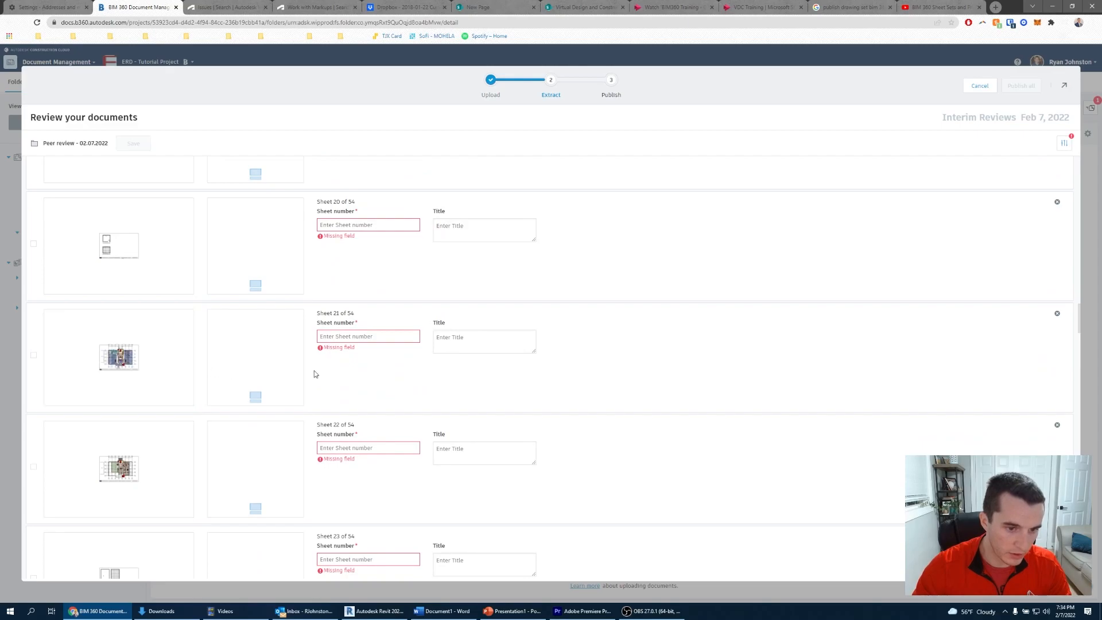
{"action": "scroll", "coordinate": [338, 367], "scroll_direction": "down", "scroll_amount": 12}
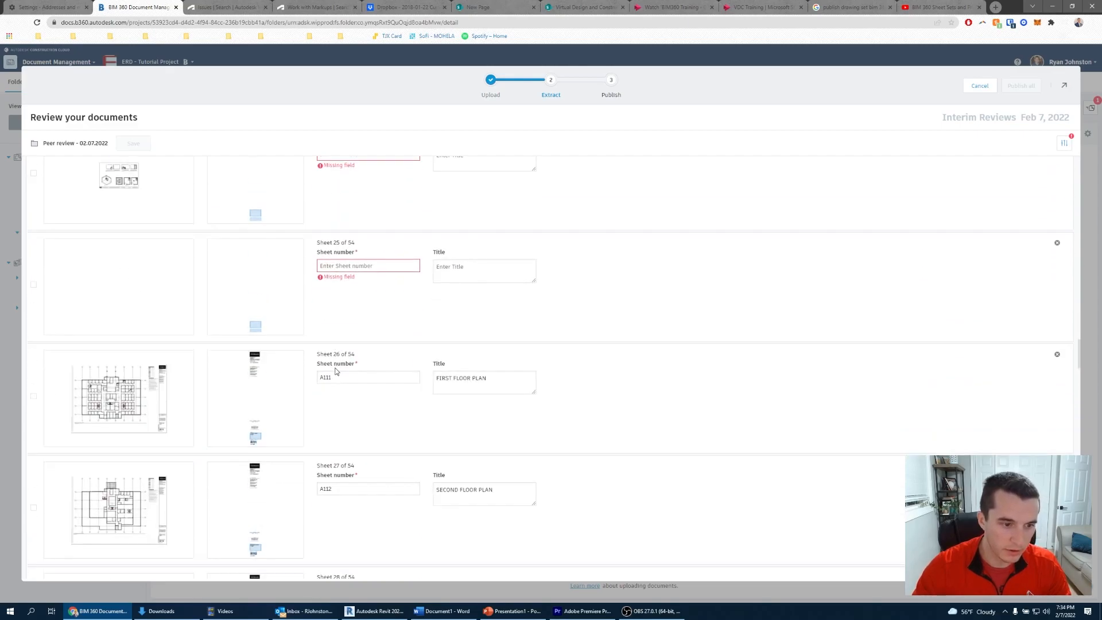
{"action": "mouse_move", "coordinate": [176, 400]}
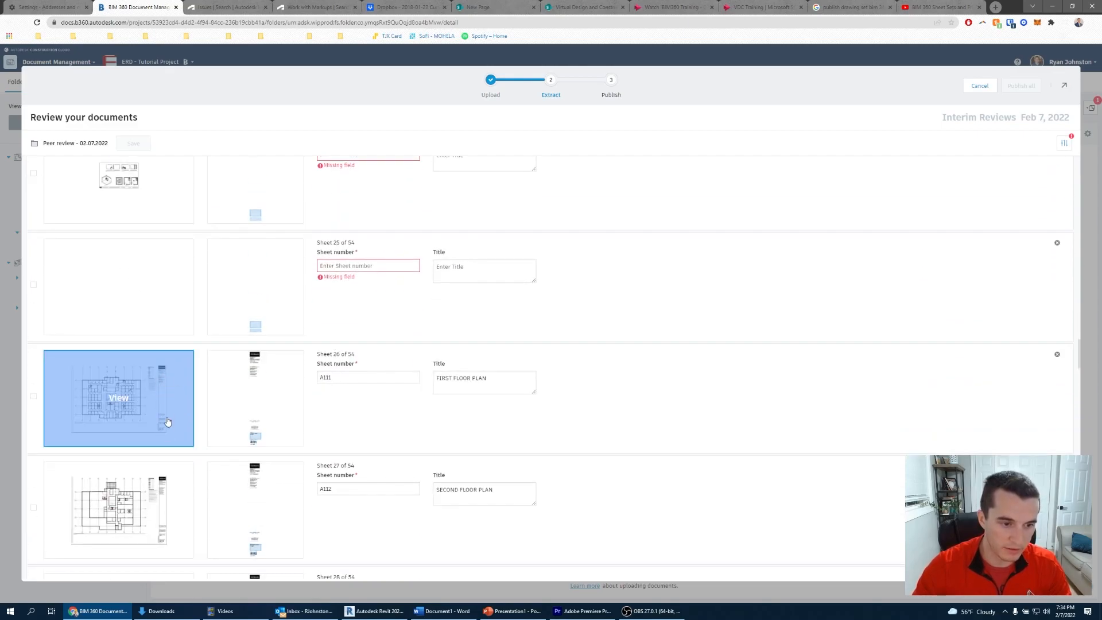
{"action": "scroll", "coordinate": [167, 344], "scroll_direction": "up", "scroll_amount": 3}
{"action": "mouse_move", "coordinate": [157, 320]}
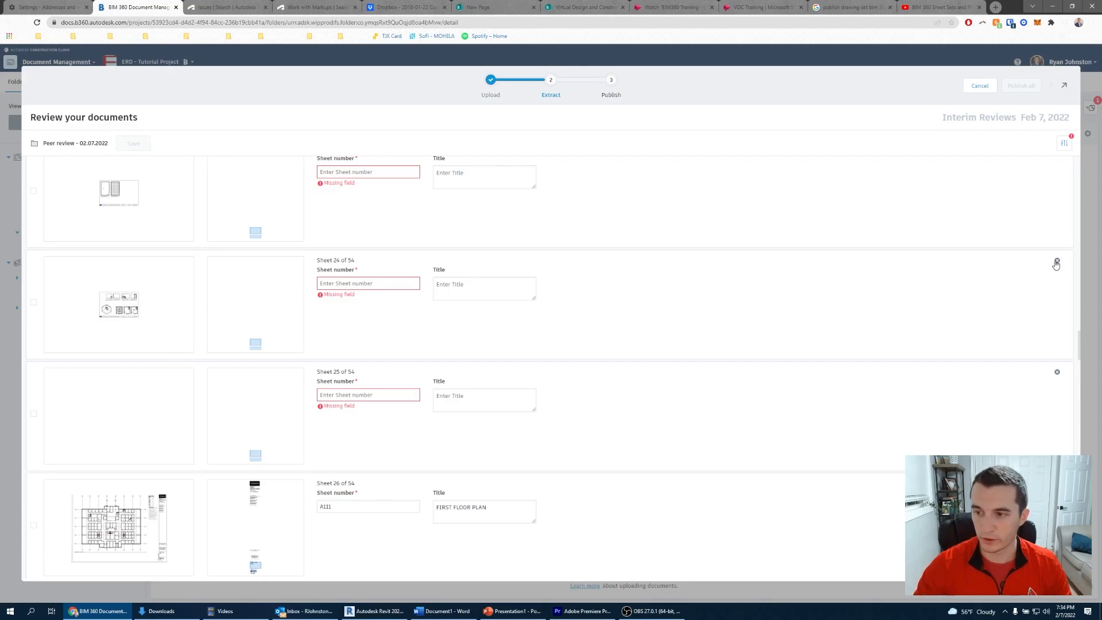
Preview sheet 24 of the uploaded PDF and return to the document review list
{"action": "left_click", "coordinate": [128, 303]}
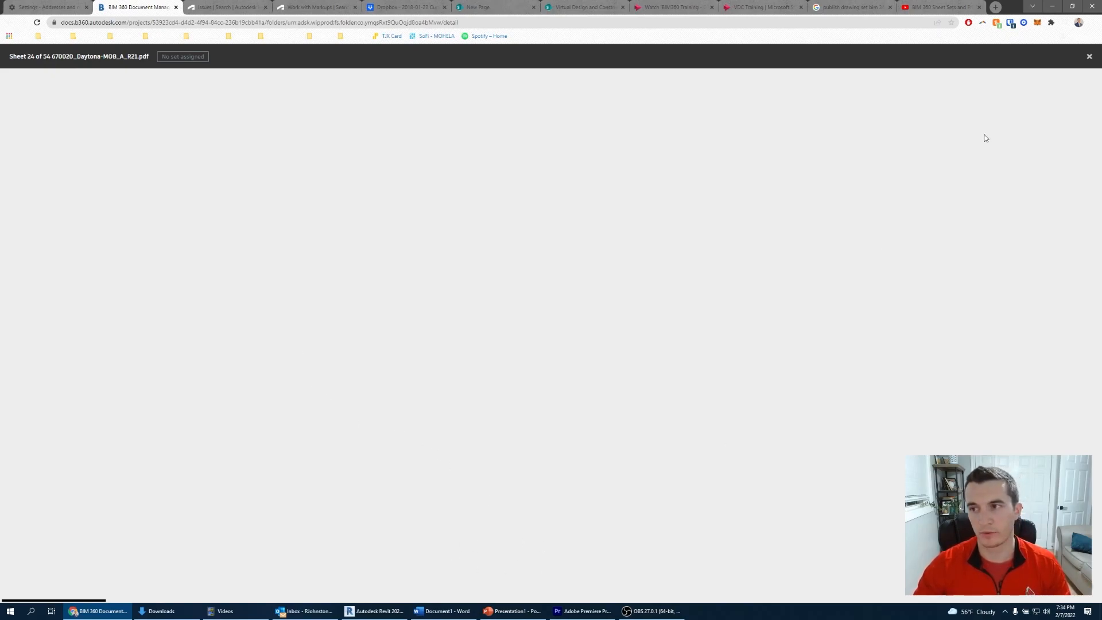
{"action": "left_click", "coordinate": [1091, 61]}
{"action": "scroll", "coordinate": [879, 234], "scroll_direction": "up", "scroll_amount": 15}
{"action": "scroll", "coordinate": [997, 221], "scroll_direction": "up", "scroll_amount": 15}
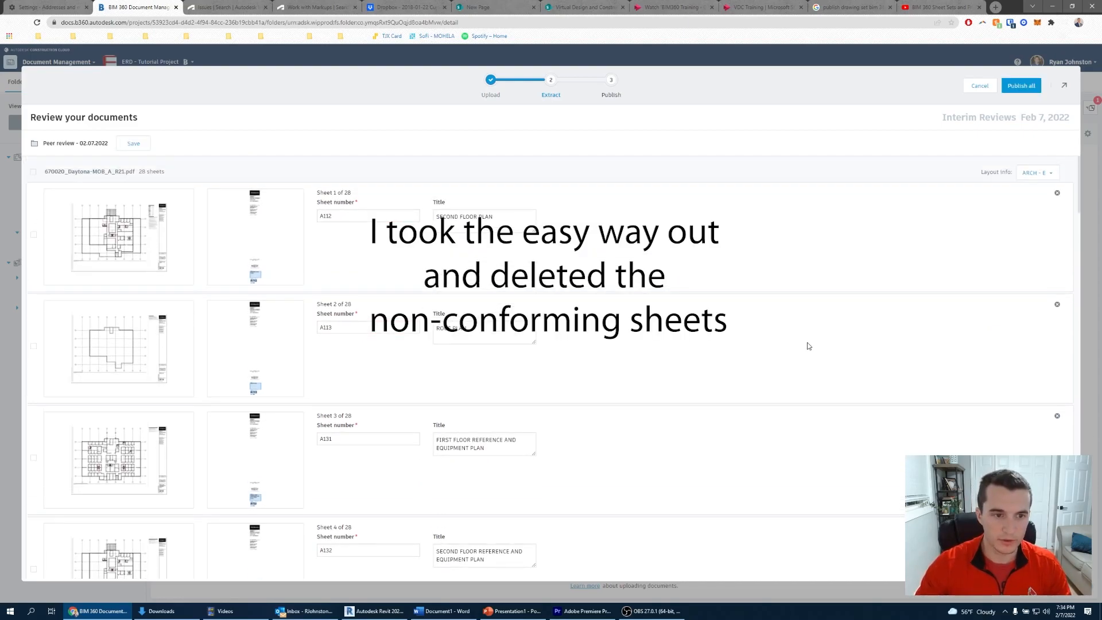
Check the sheet numbers and titles of the remaining sheets and publish them all
{"action": "scroll", "coordinate": [807, 346], "scroll_direction": "down", "scroll_amount": 20}
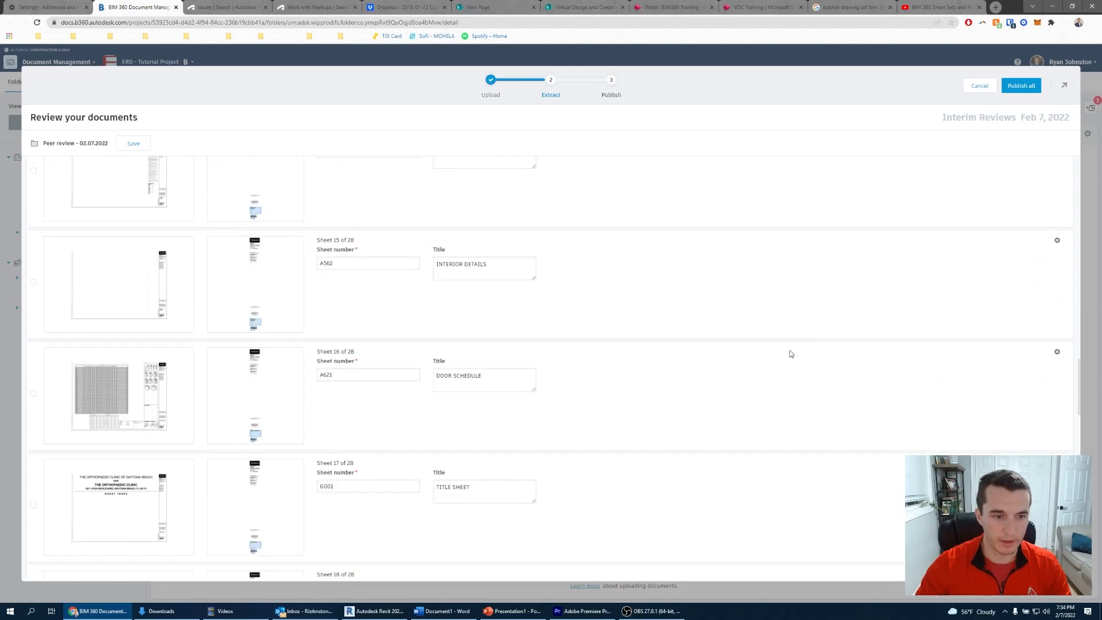
{"action": "scroll", "coordinate": [342, 358], "scroll_direction": "down", "scroll_amount": 18}
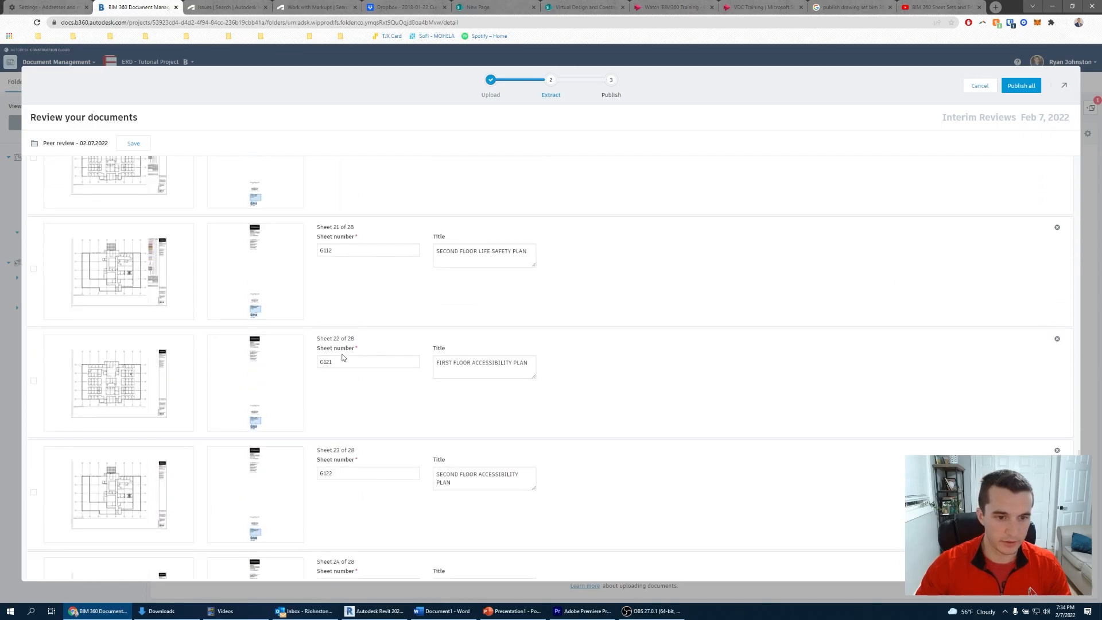
{"action": "scroll", "coordinate": [350, 371], "scroll_direction": "up", "scroll_amount": 20}
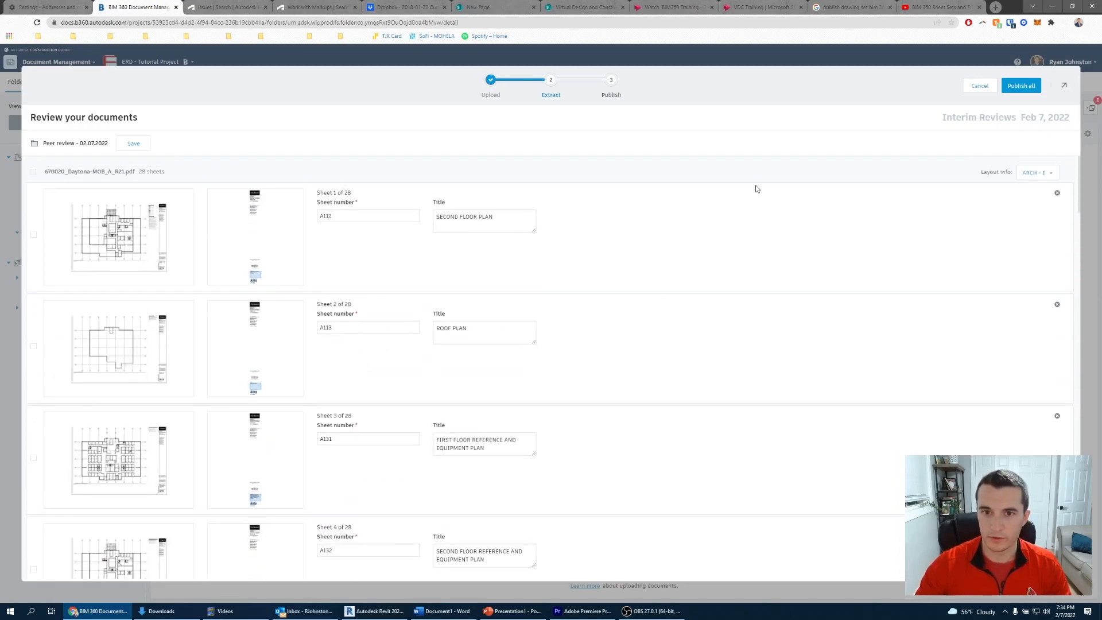
{"action": "left_click", "coordinate": [1020, 88]}
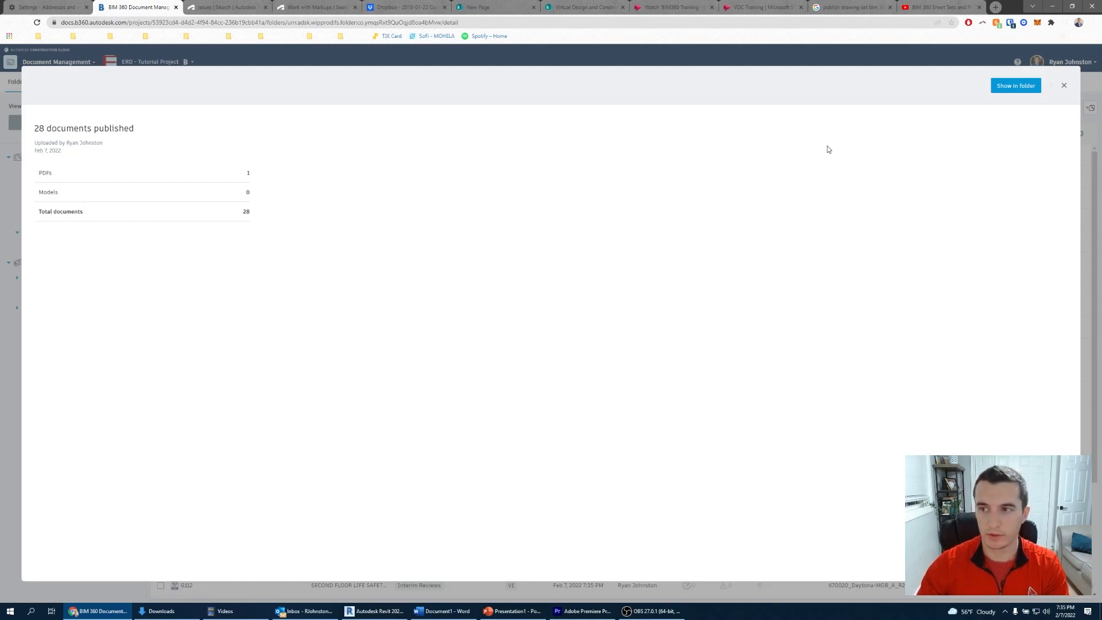
Show the published sheets in the folder Peer review - 02.07.2022 and look through their list
{"action": "left_click", "coordinate": [1016, 86]}
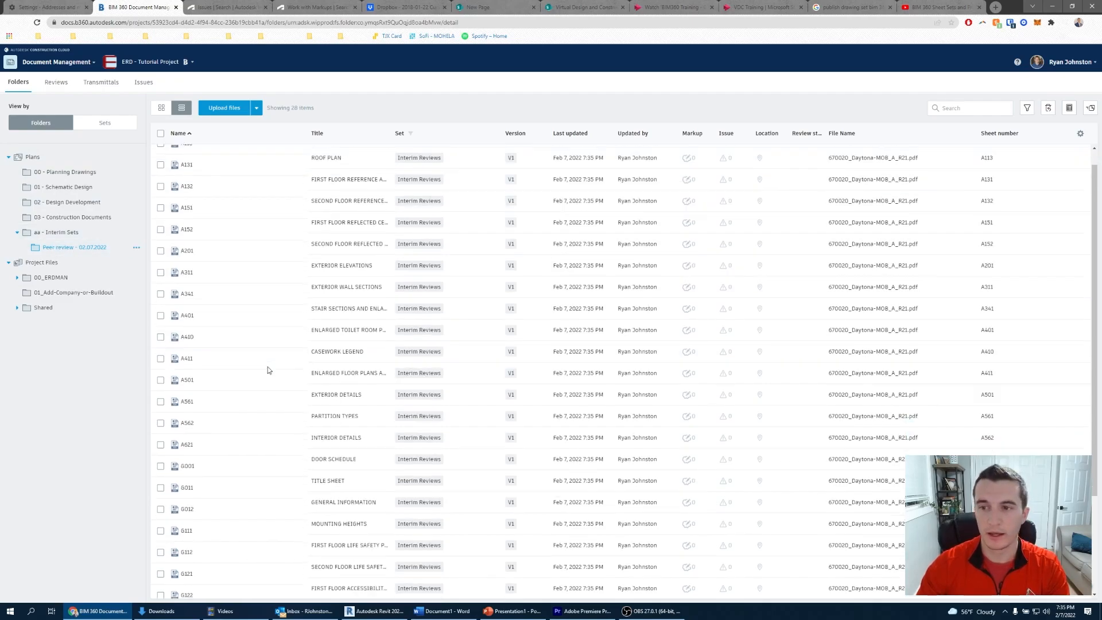
{"action": "scroll", "coordinate": [233, 252], "scroll_direction": "down", "scroll_amount": 3}
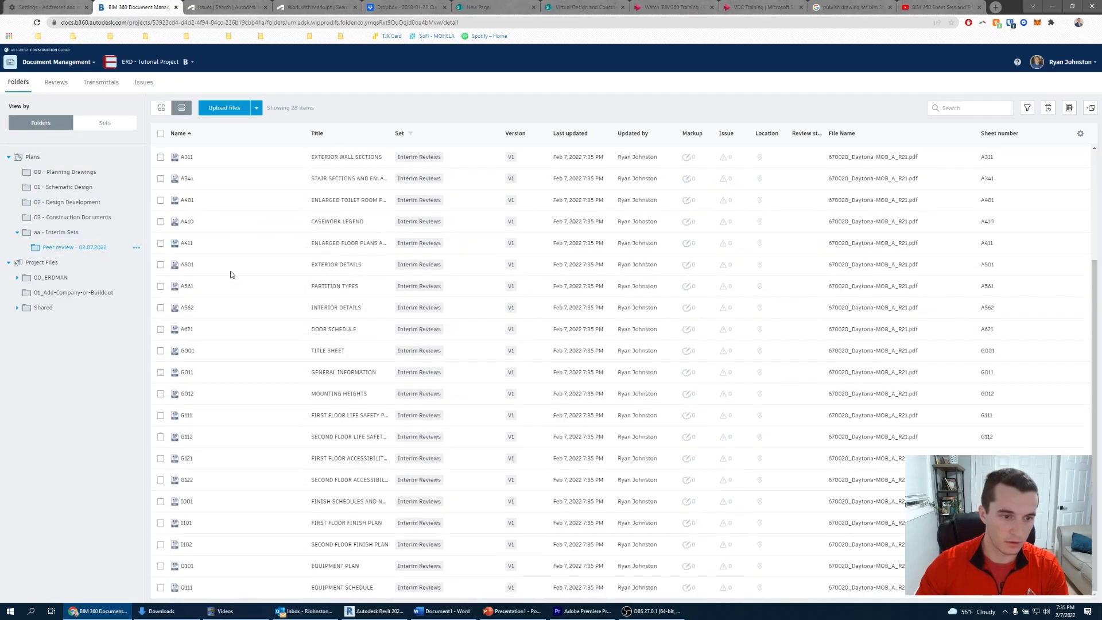
{"action": "scroll", "coordinate": [221, 319], "scroll_direction": "up", "scroll_amount": 3}
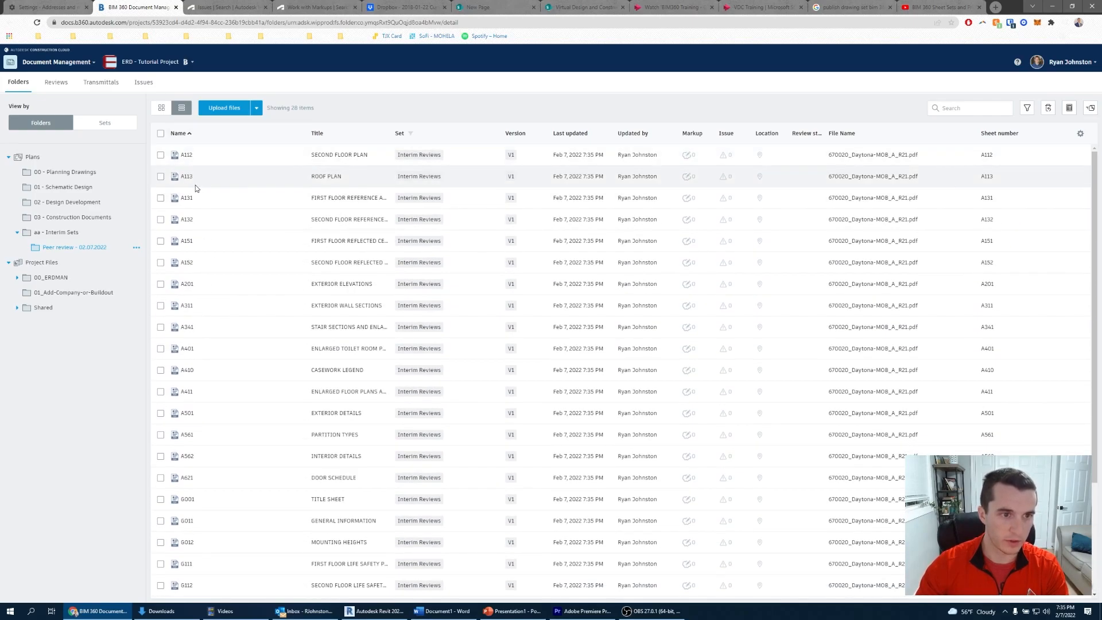
Open the published sheet A112 and view its markups and issues, leaving the sheet open with both lists closed
{"action": "left_click", "coordinate": [186, 155]}
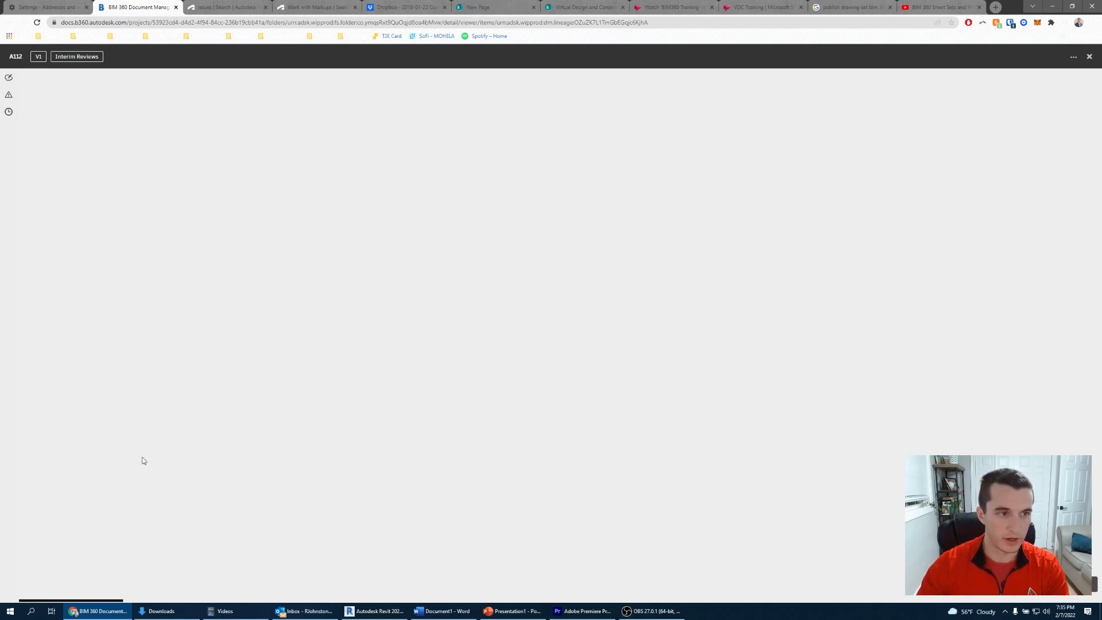
{"action": "left_click", "coordinate": [9, 78]}
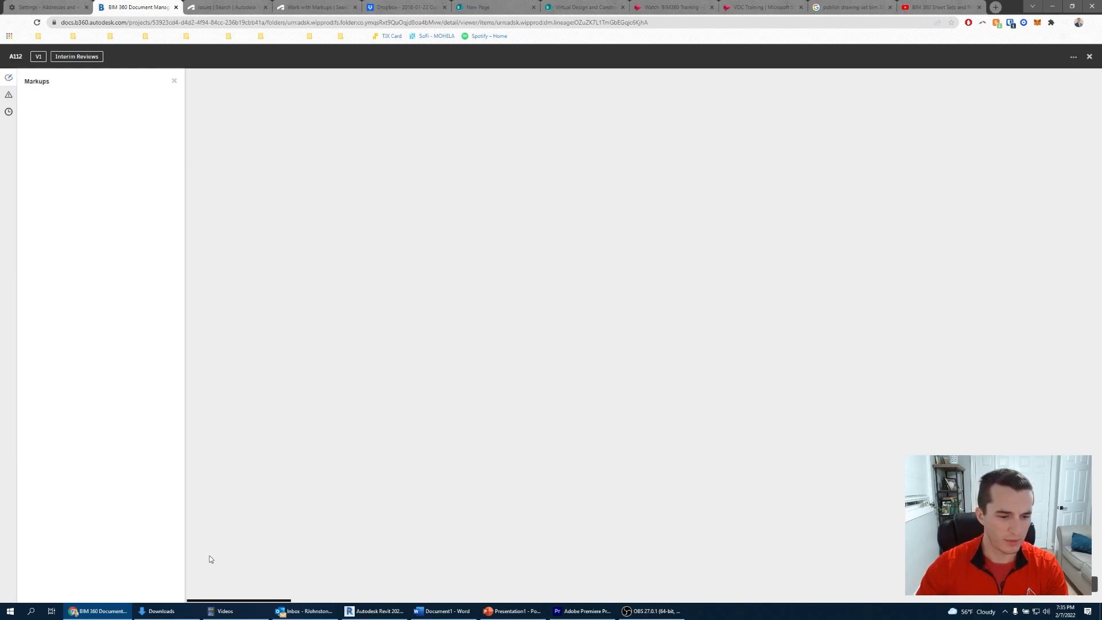
{"action": "left_click", "coordinate": [7, 95]}
{"action": "left_click", "coordinate": [8, 78]}
{"action": "left_click", "coordinate": [9, 90]}
{"action": "left_click", "coordinate": [8, 77]}
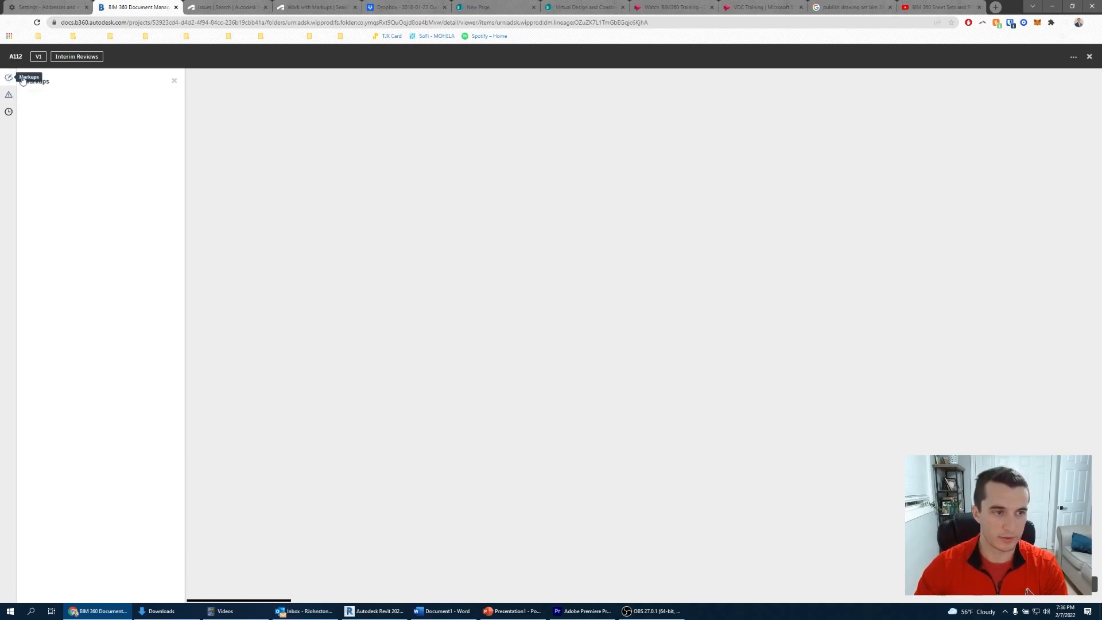
{"action": "left_click", "coordinate": [173, 82]}
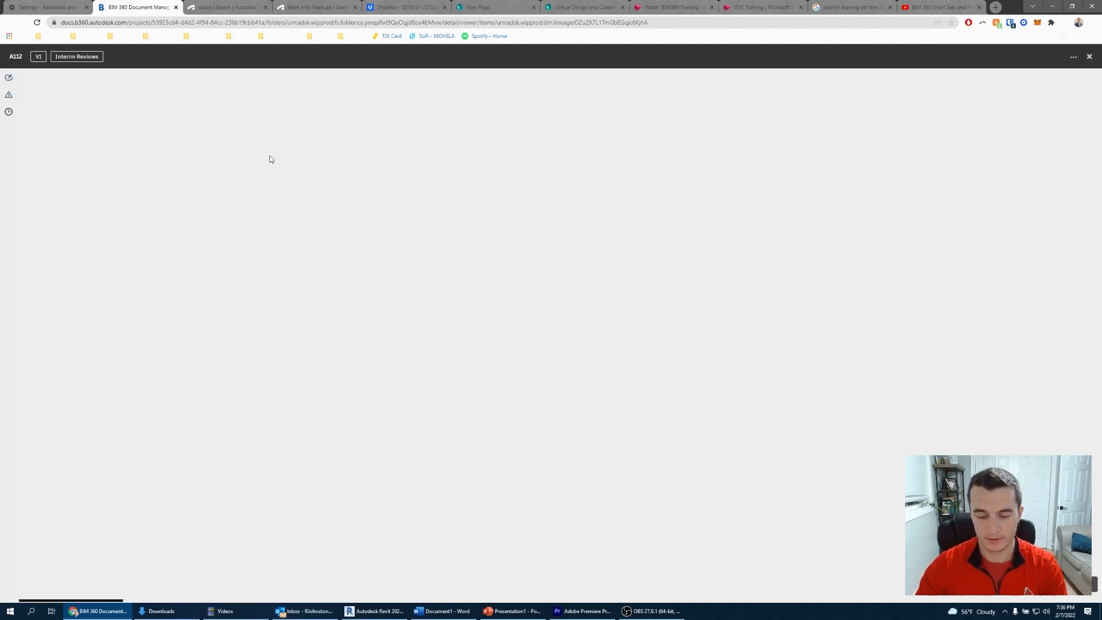